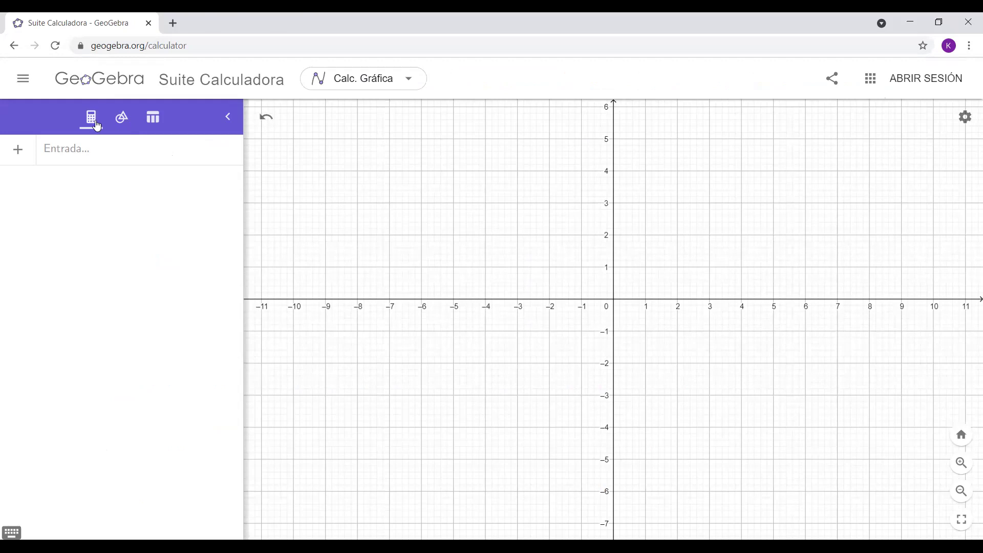
Create a number slider a in the graph area with minimum -10, maximum 10 and increment 0.1.
left_click(78, 151)
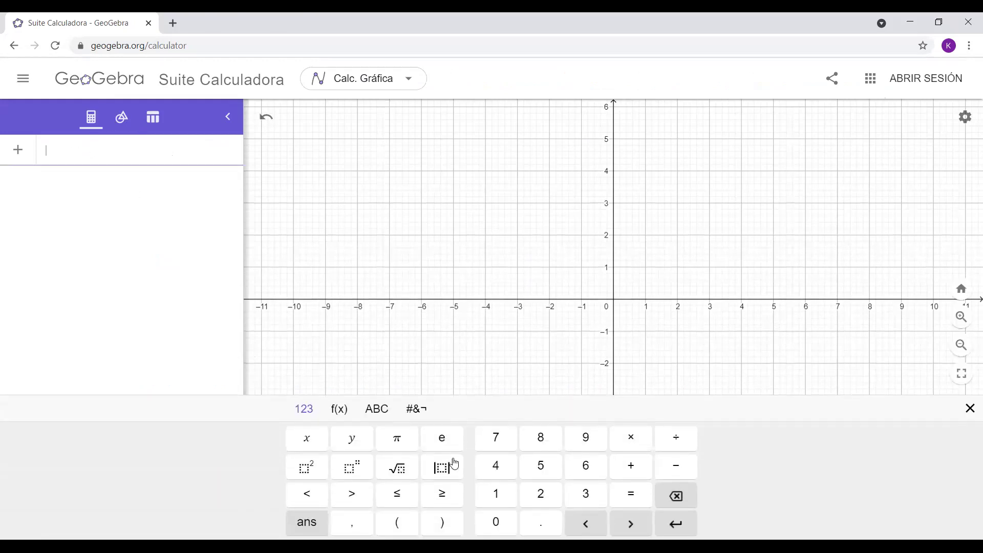
left_click(123, 119)
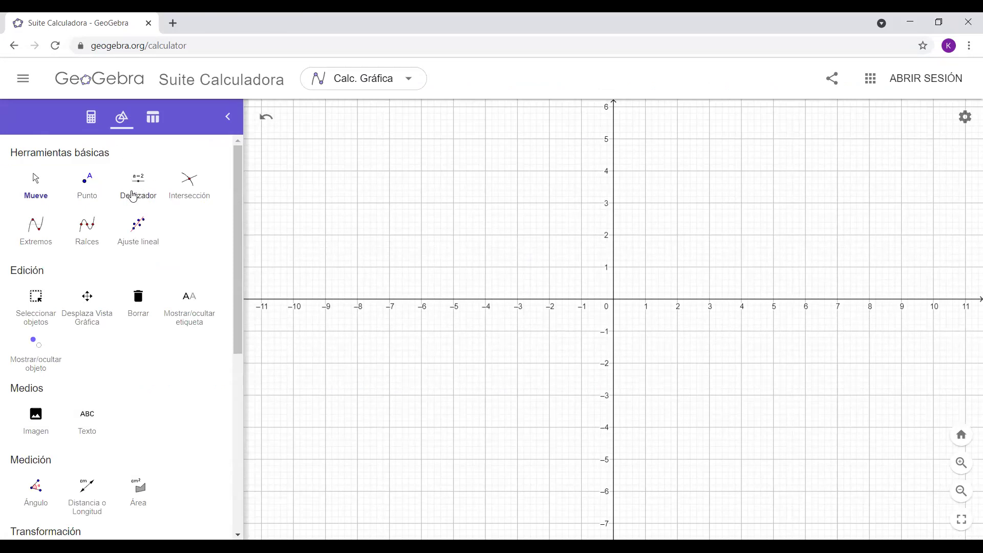
left_click(140, 186)
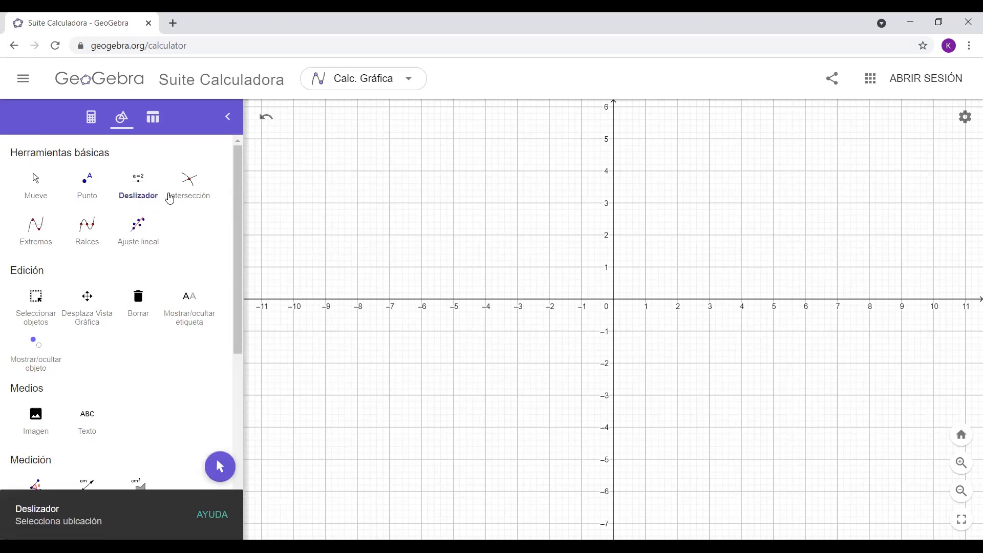
left_click(470, 199)
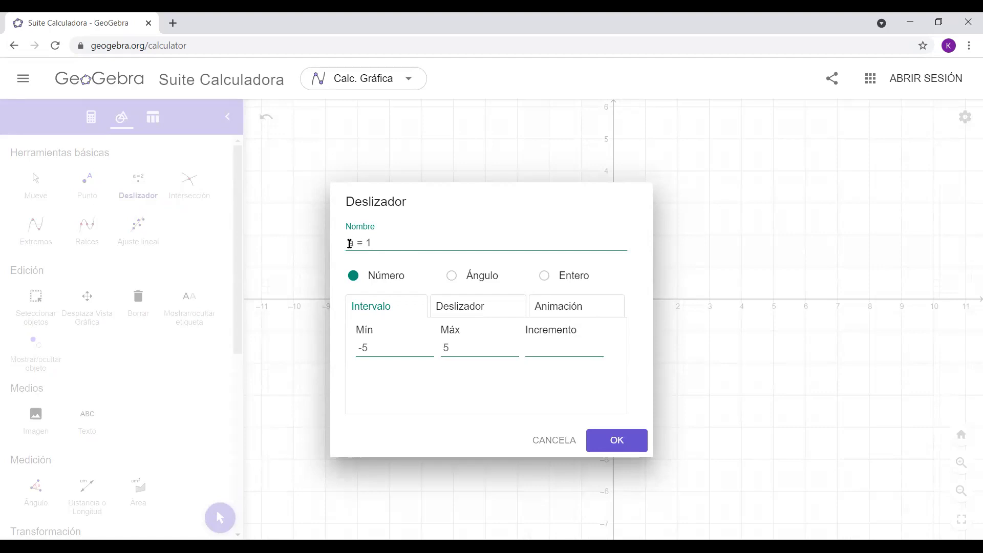
left_click(384, 347)
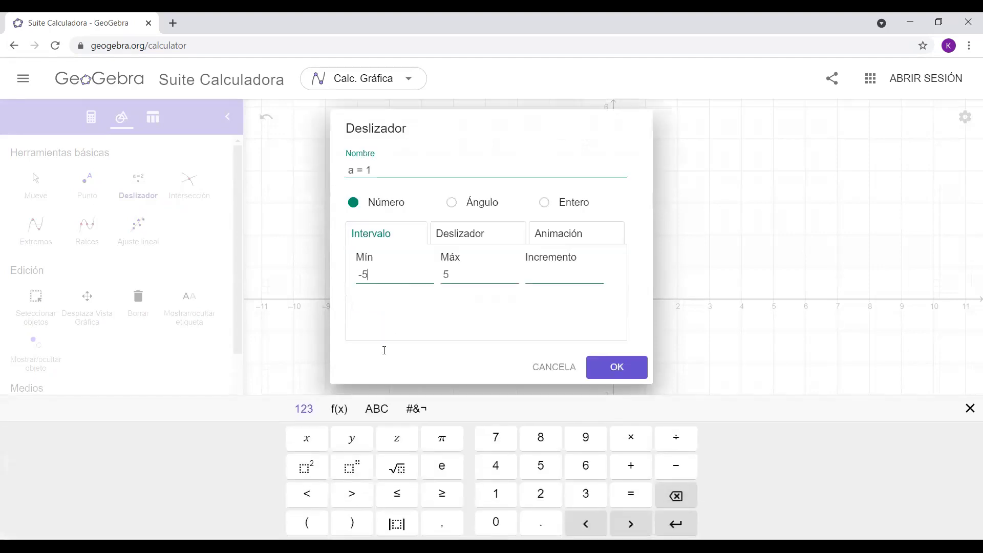
key("BackSpace")
type("10")
left_click(471, 271)
key("BackSpace")
type("10")
left_click(570, 279)
type("0.1")
left_click(596, 372)
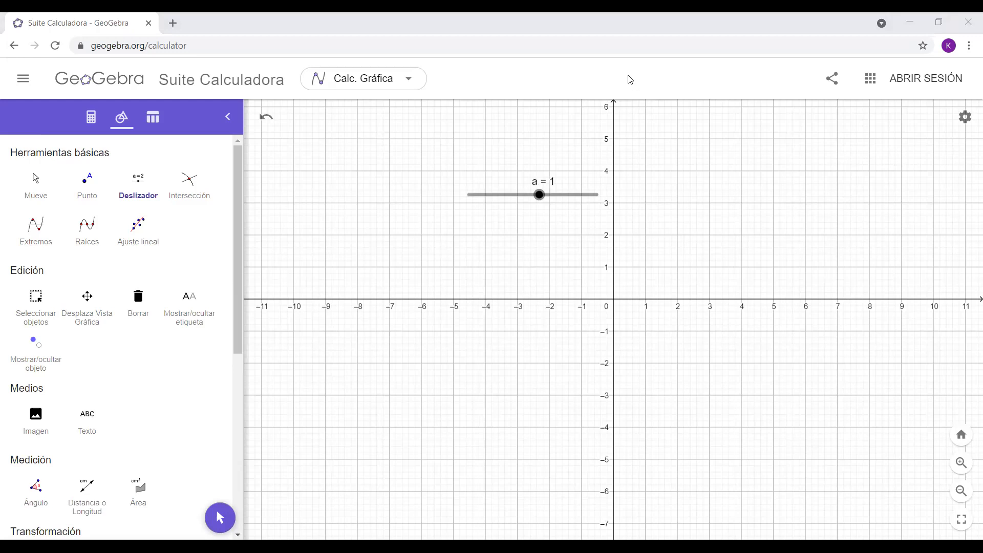
Place a second number slider just below slider a in the graph area and name it k.
key("alt+Tab")
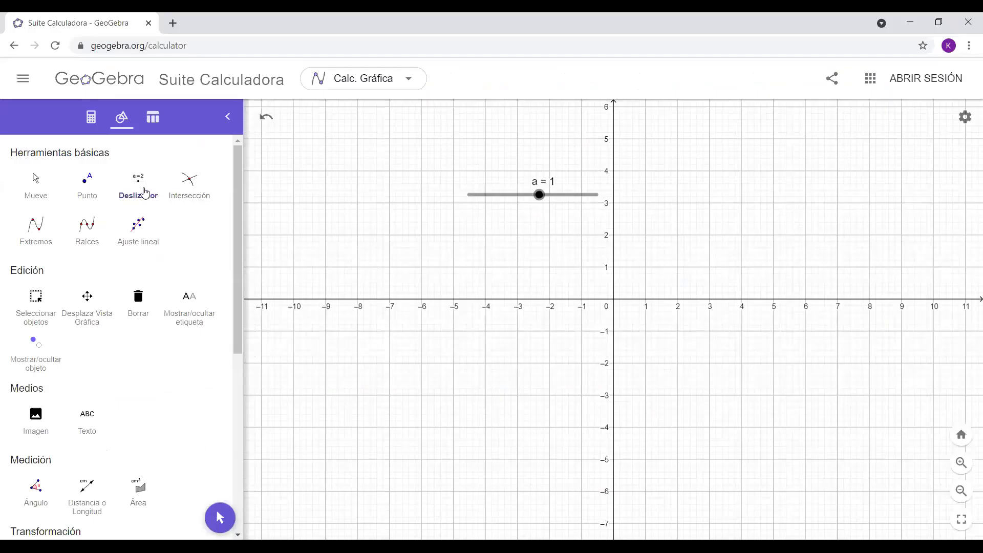
left_click(145, 192)
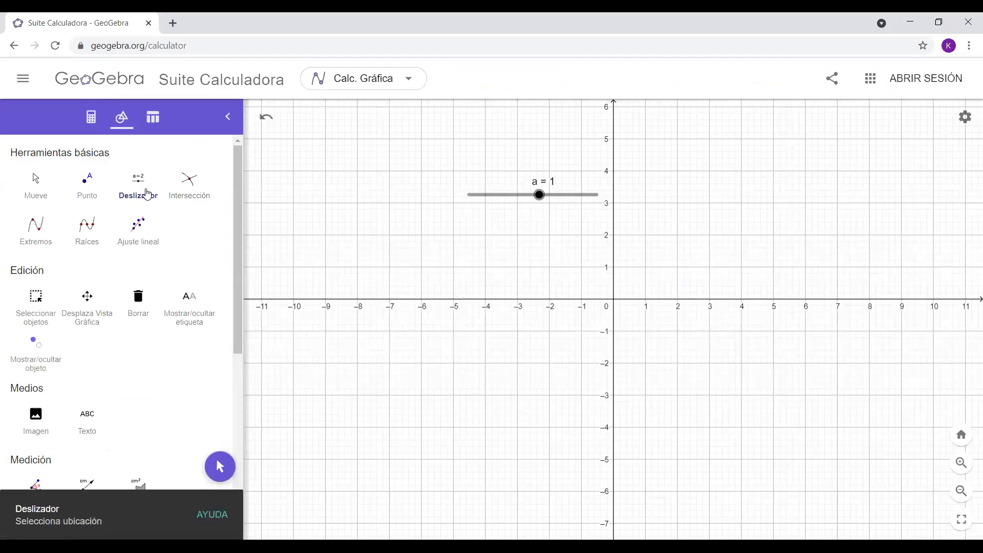
left_click(528, 237)
left_click(406, 243)
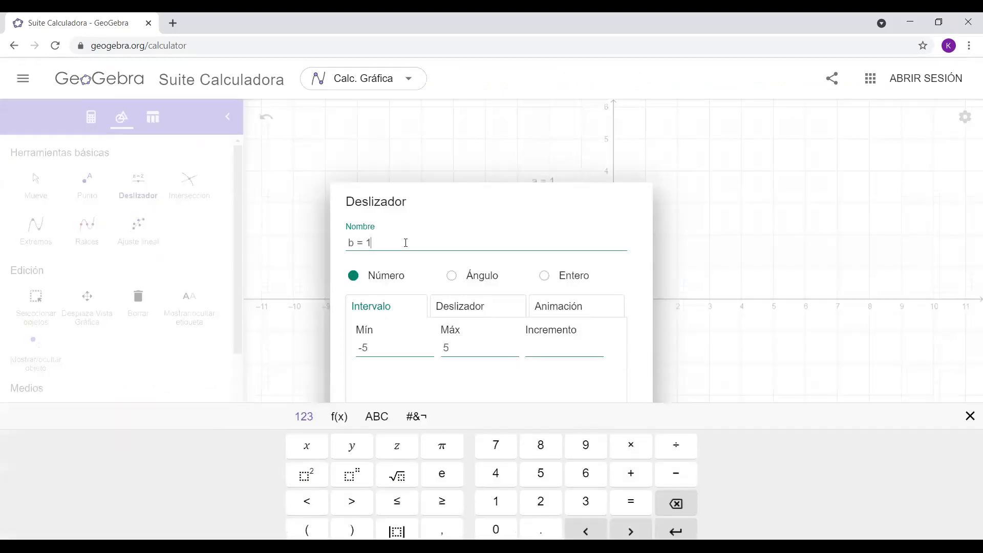
key("BackSpace")
key("BackSpace")
key("BackSpace")
key("BackSpace")
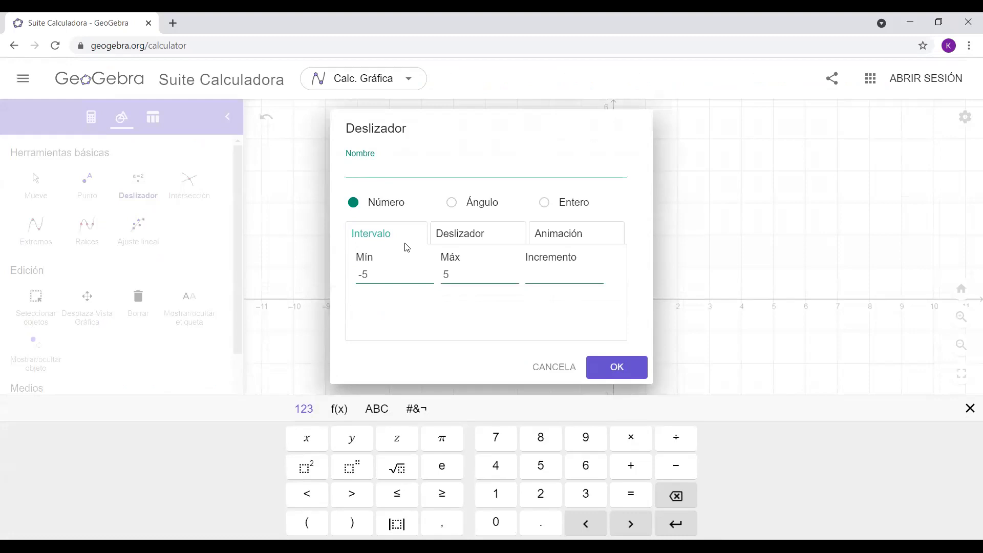
type("k")
Give slider k a minimum of -10, a maximum of 10 and an increment of 0.1, and create it.
left_click(380, 279)
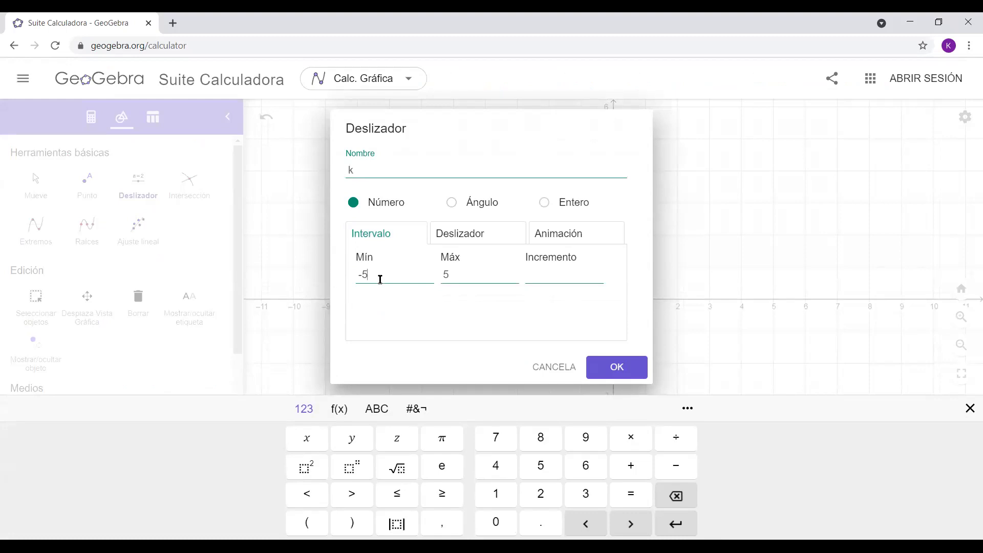
key("BackSpace")
type("10")
key("BackSpace")
type("10")
type("0.1")
left_click(621, 367)
Move sliders a and k to start at about x = -9, with a at y = 3 above k at y = 2, and set k to 0.
left_click(528, 236)
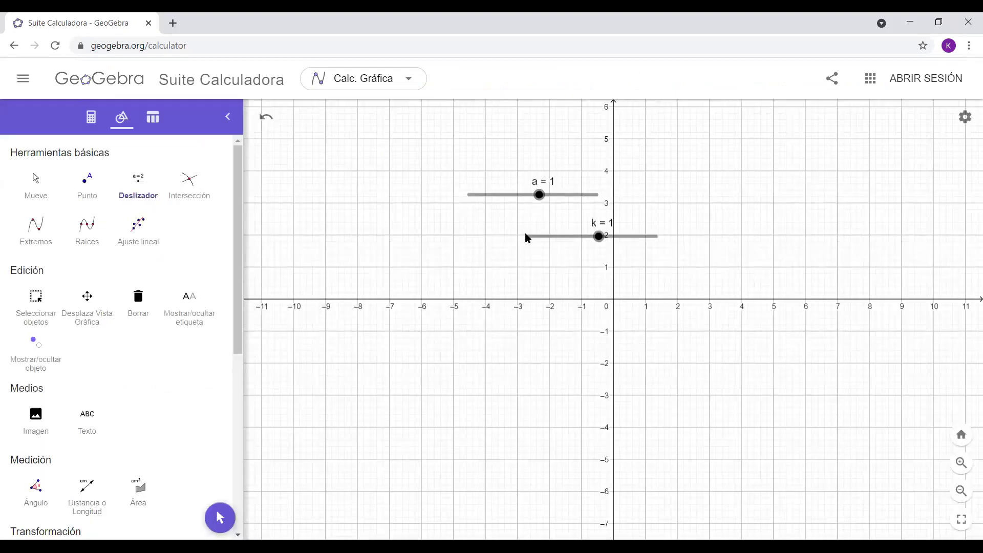
left_click_drag(541, 242, 446, 252)
left_click_drag(440, 256, 344, 241)
left_click_drag(487, 196, 355, 209)
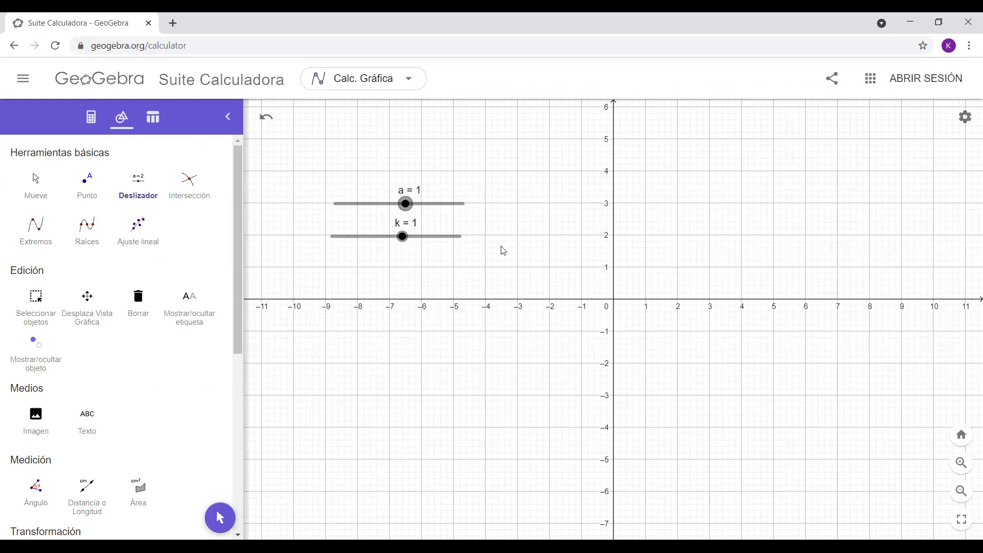
left_click(460, 270)
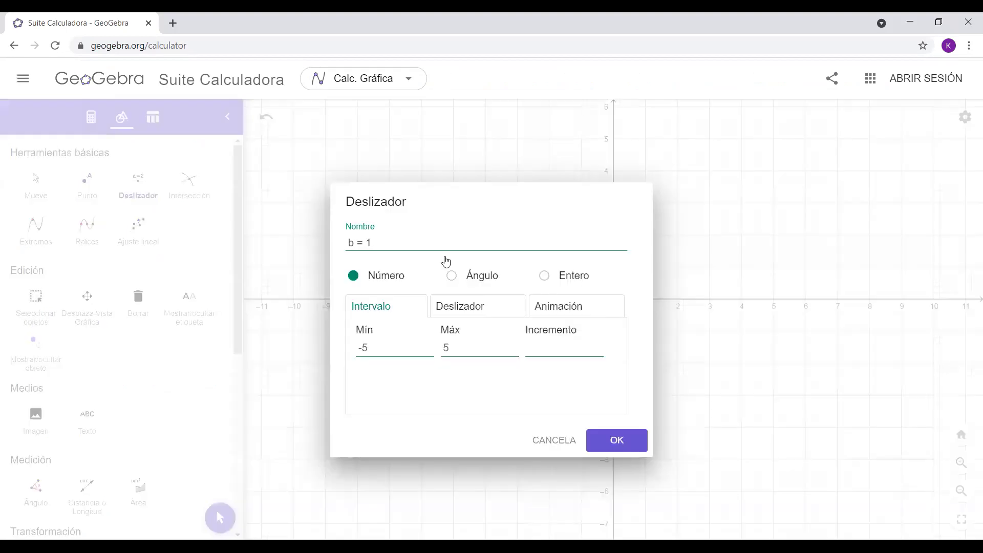
left_click(562, 440)
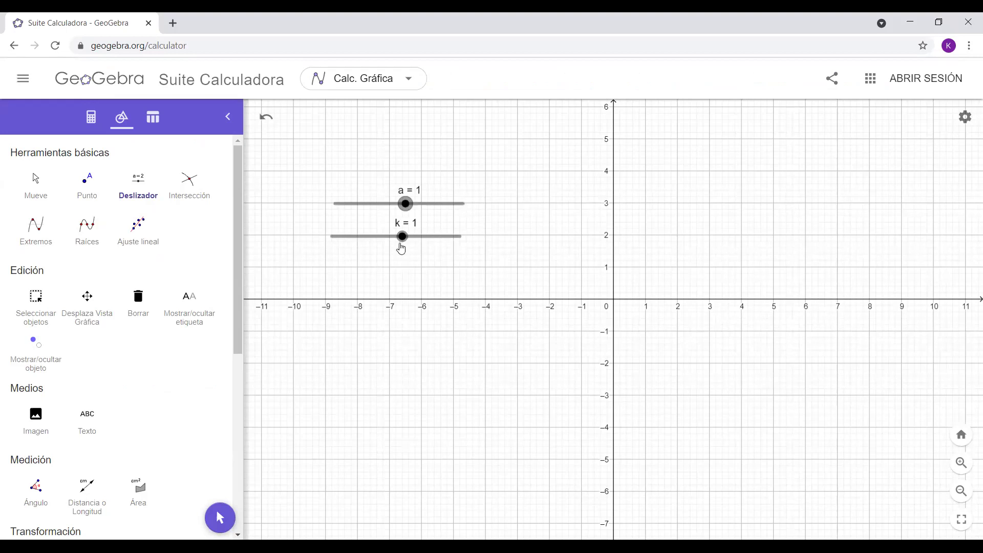
left_click_drag(405, 240, 396, 238)
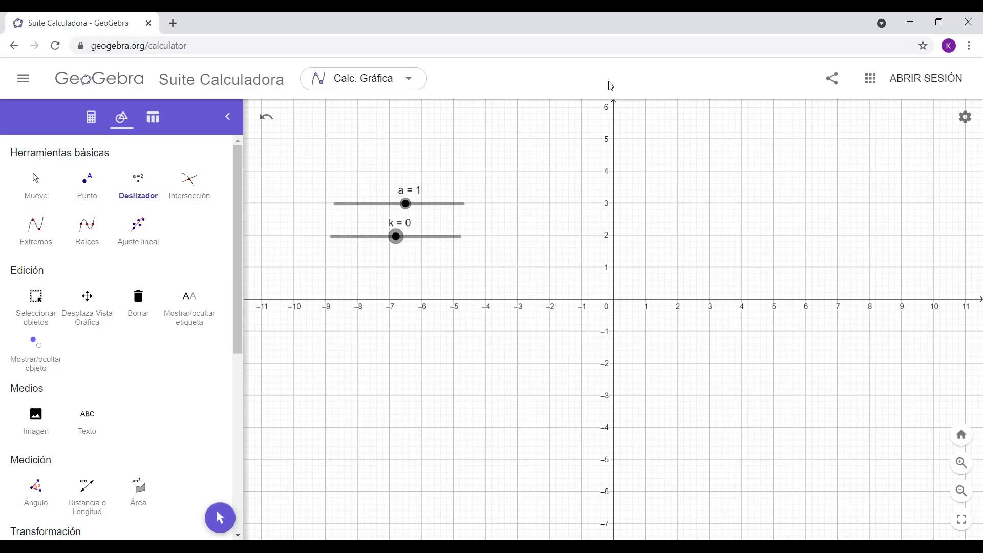
Define the function f(x) = ax^2 as a new algebra entry.
key("alt+Tab")
left_click(91, 118)
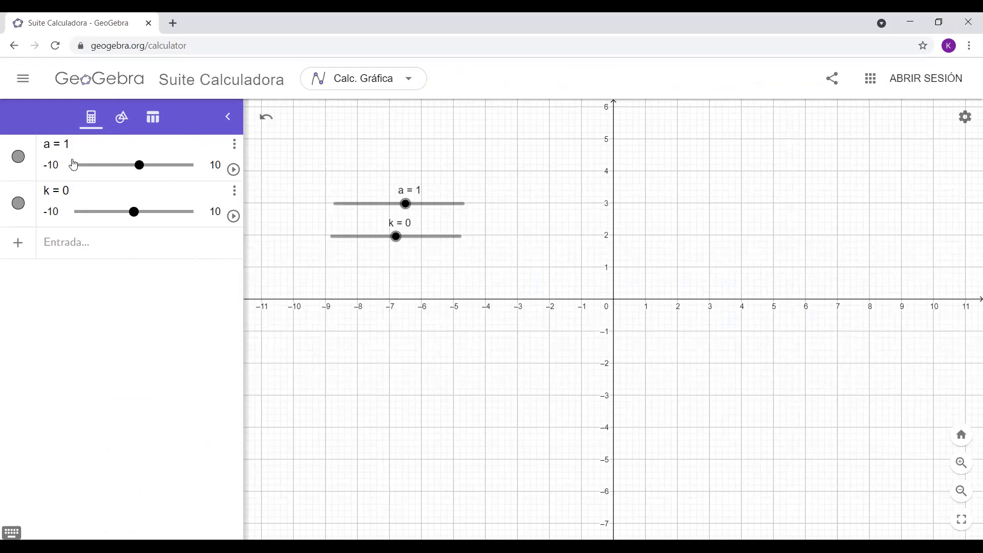
left_click(66, 244)
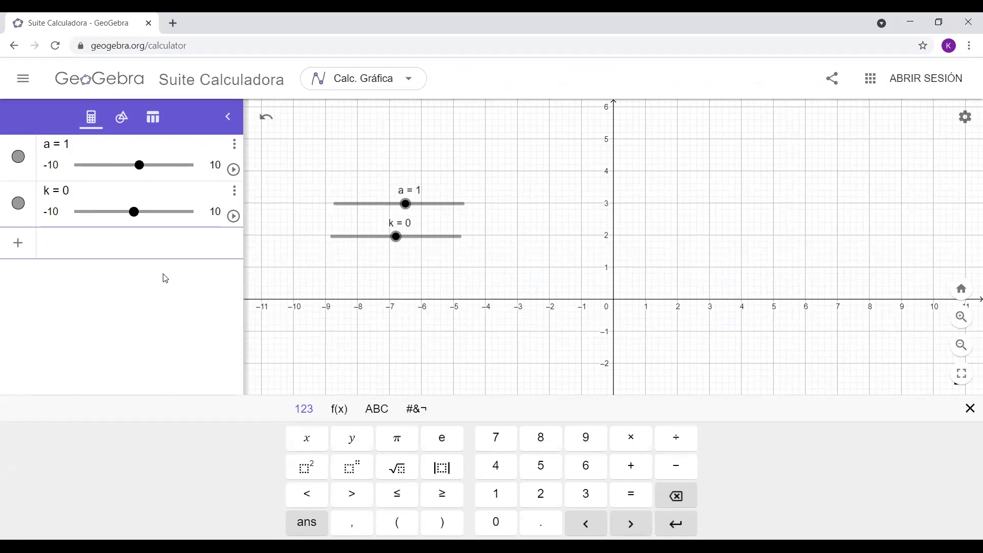
type("f(x) =")
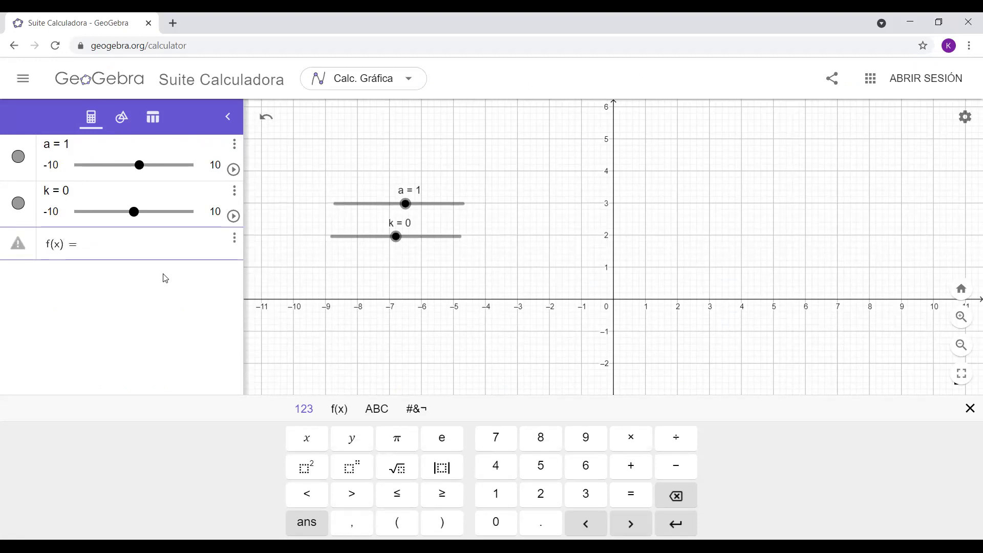
type("ax")
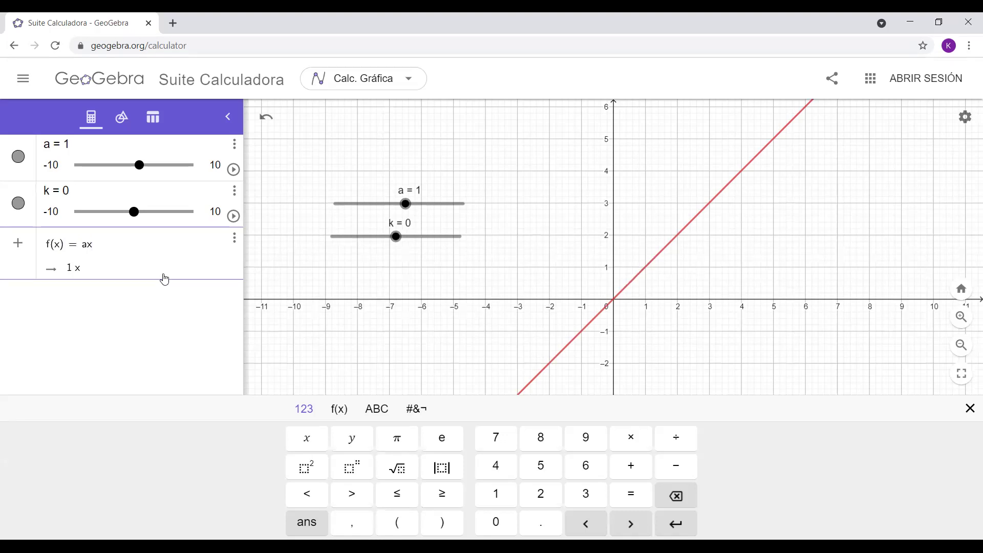
type("^2")
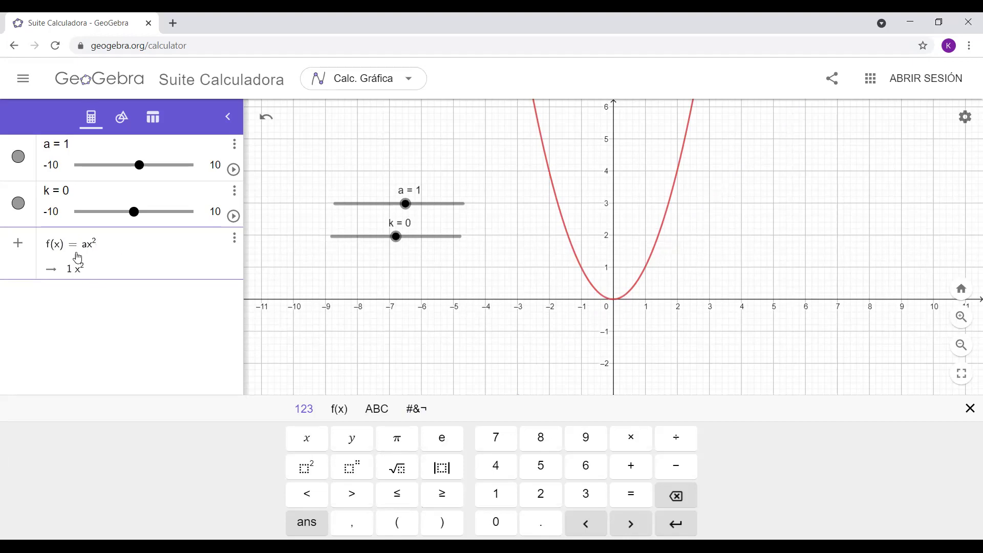
key("Return")
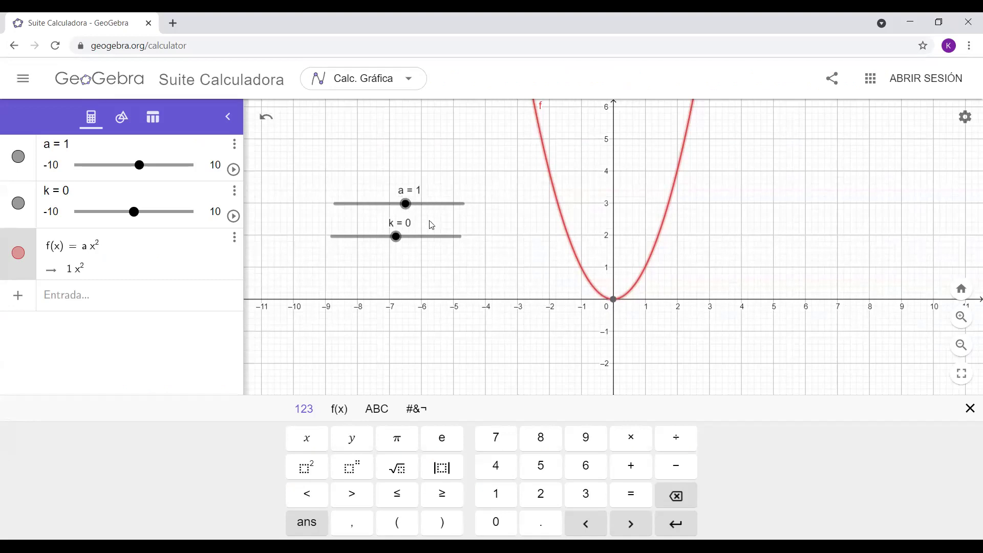
Vary slider a up to 10 and back down to 0.4 to explore its effect on the parabola.
left_click_drag(410, 214, 468, 207)
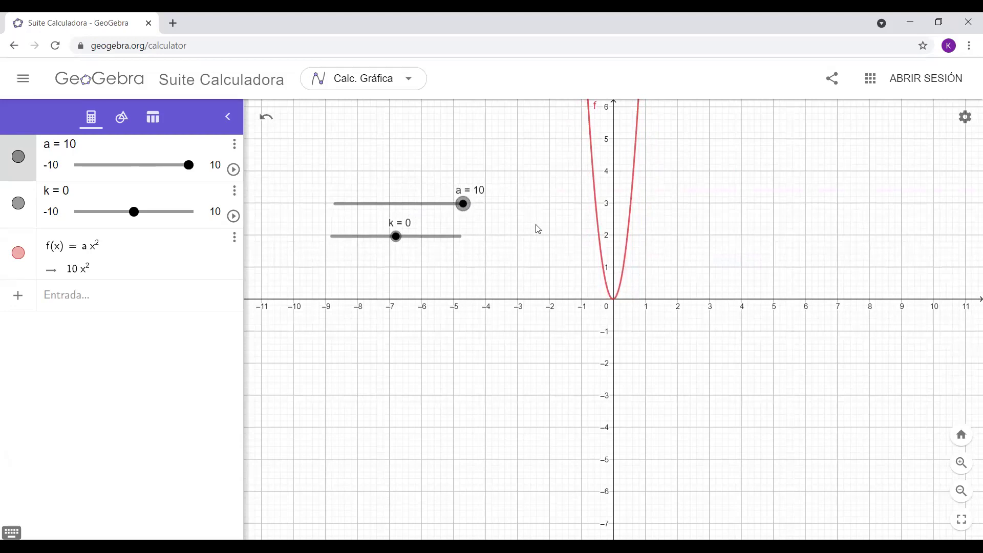
left_click_drag(464, 206, 403, 210)
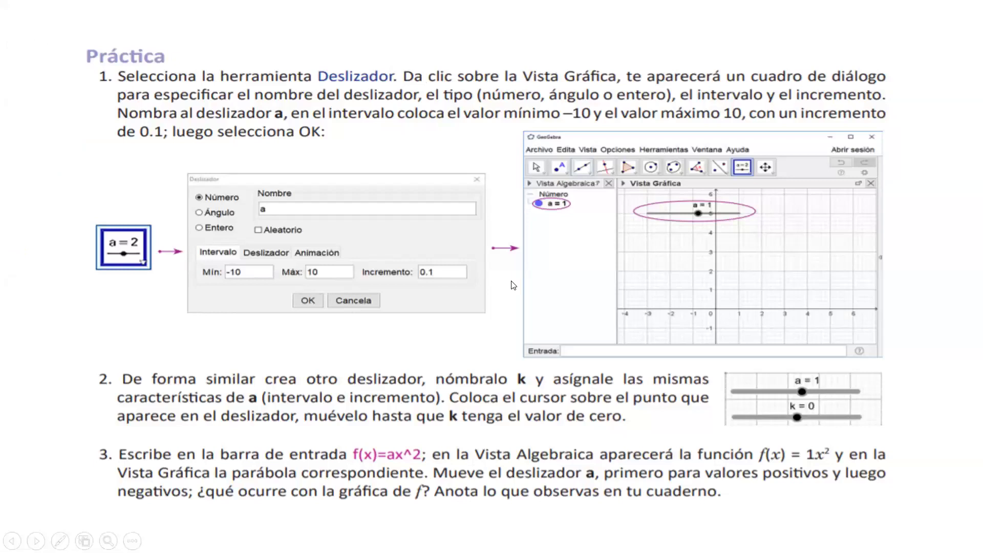
left_click(514, 286)
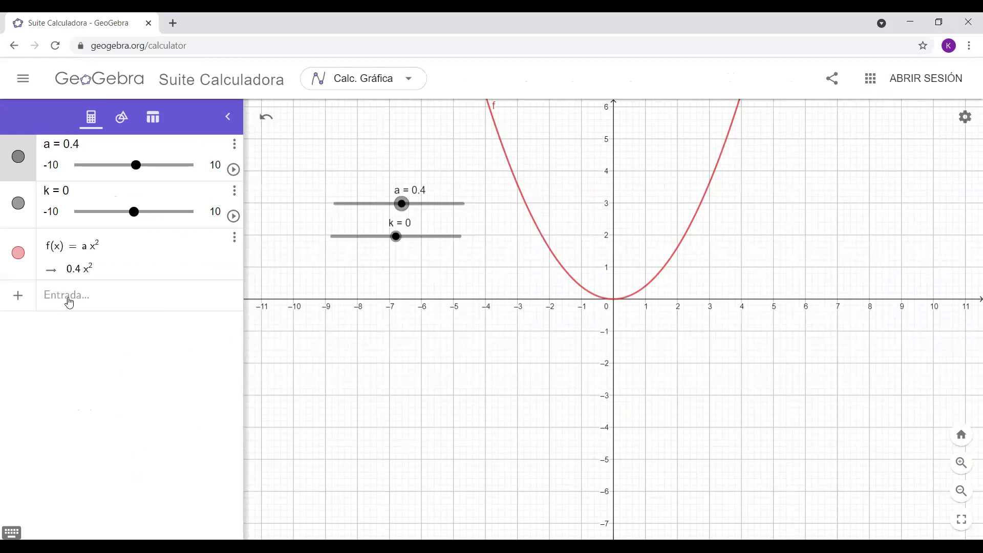
left_click(63, 300)
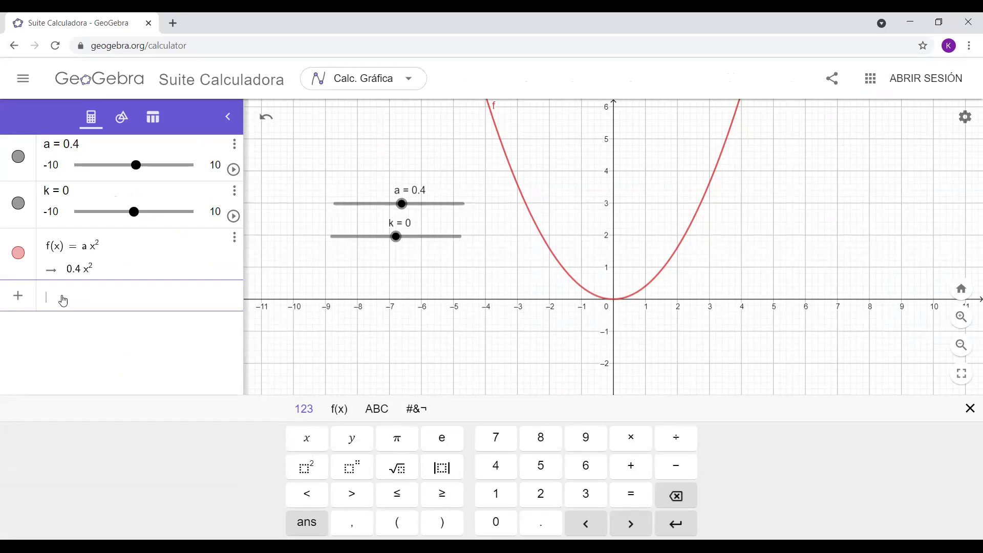
type("f(x)")
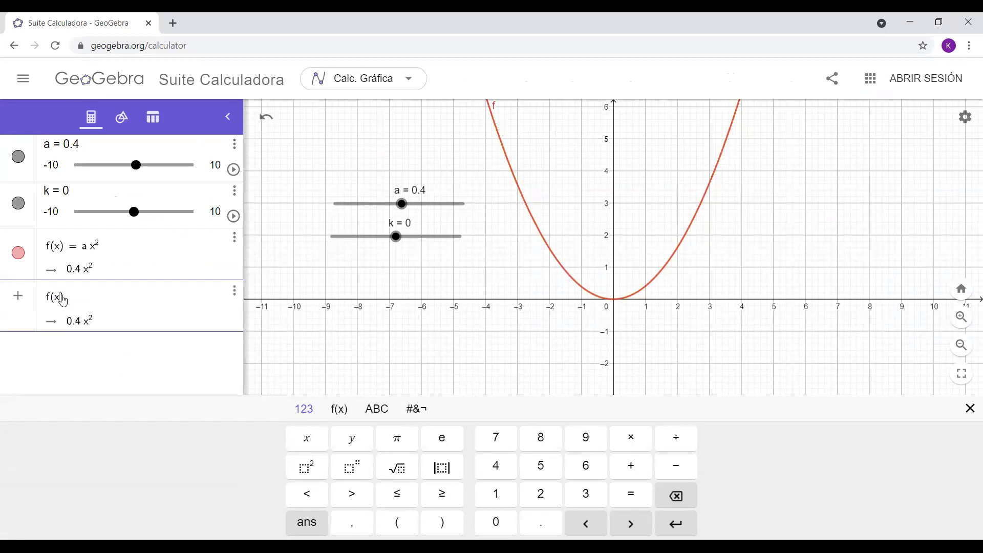
type("=")
key("BackSpace")
key("BackSpace")
key("BackSpace")
key("BackSpace")
key("BackSpace")
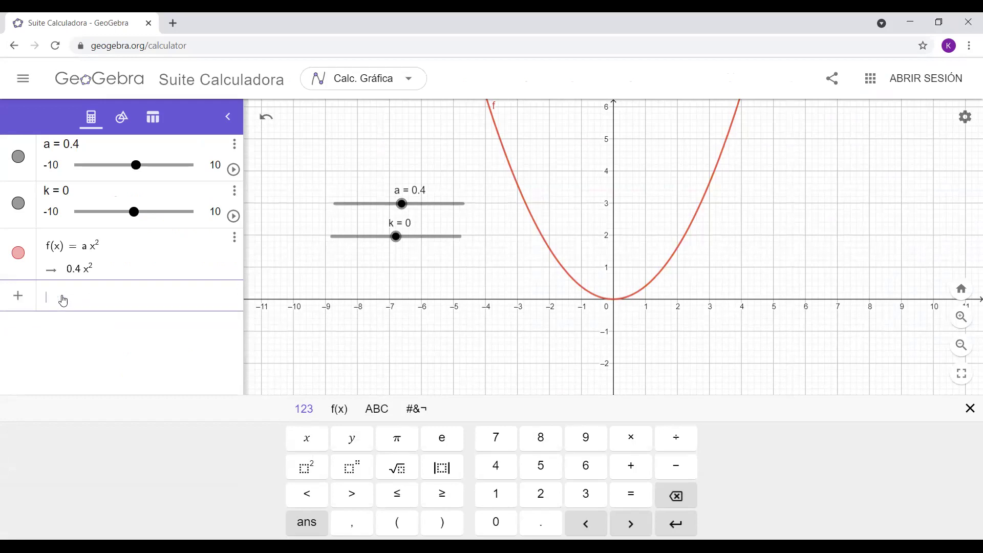
Define the function g(x) = f(x) + k in the empty algebra entry.
type("g(x) ")
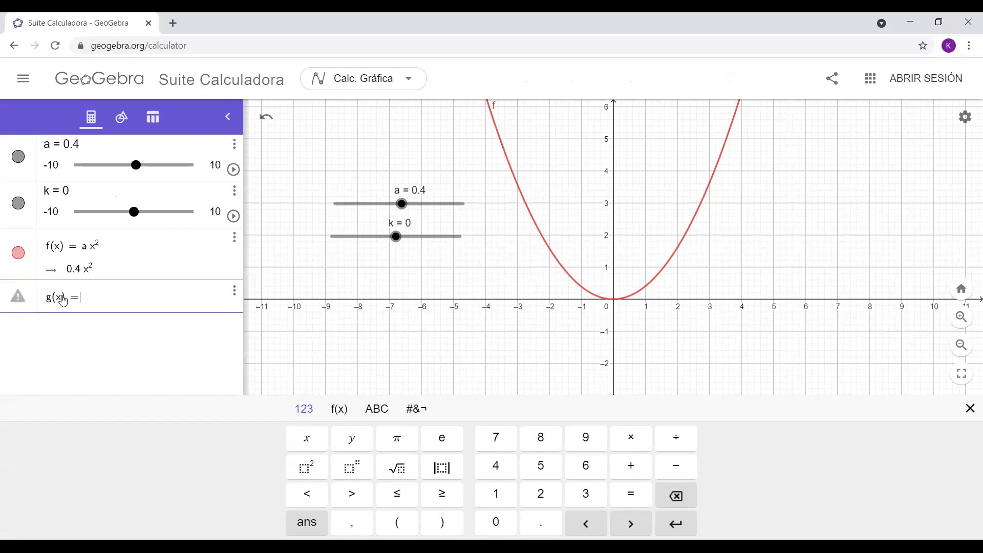
type("= f(x) + k")
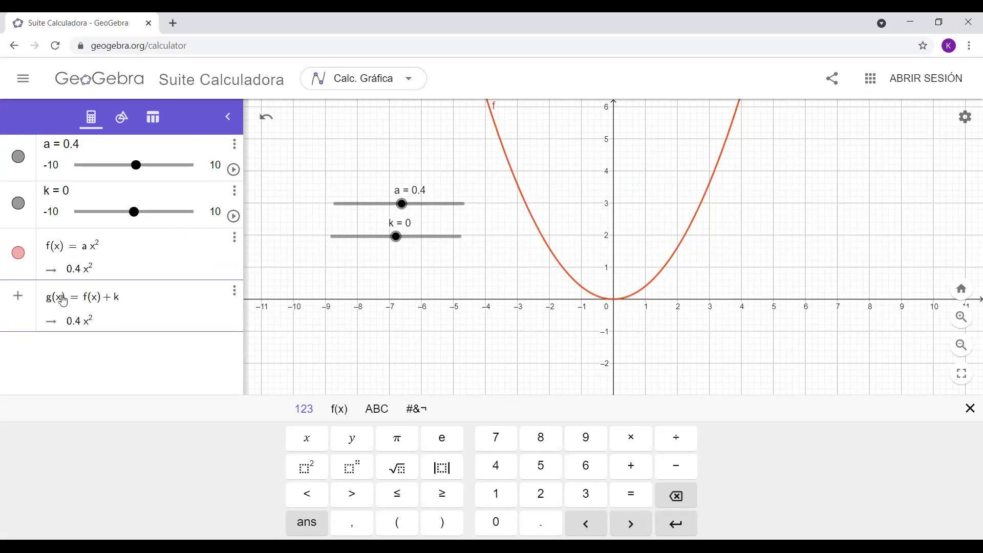
key("Return")
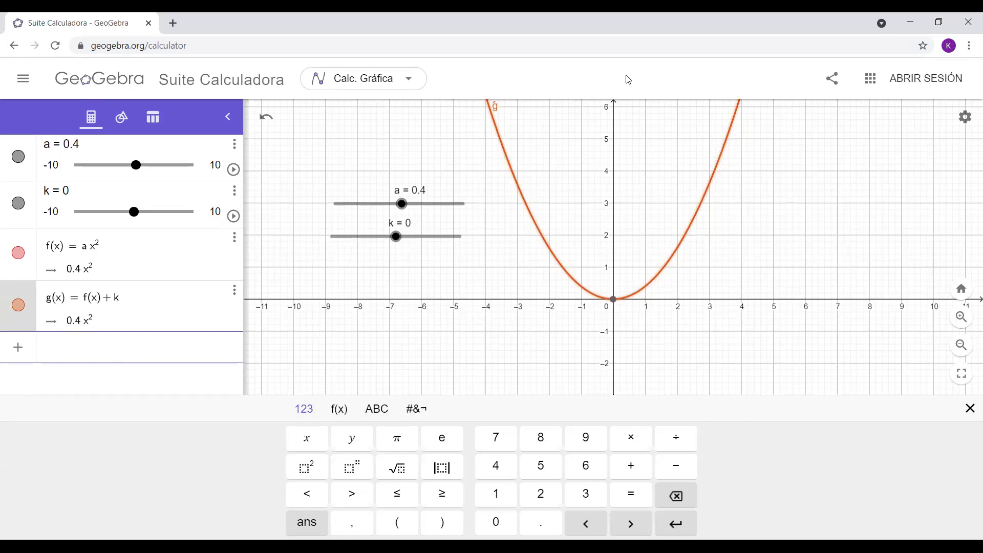
Add the extremum of the parabola g as a new algebra entry with Extremo(y = g(x)).
key("alt+Tab")
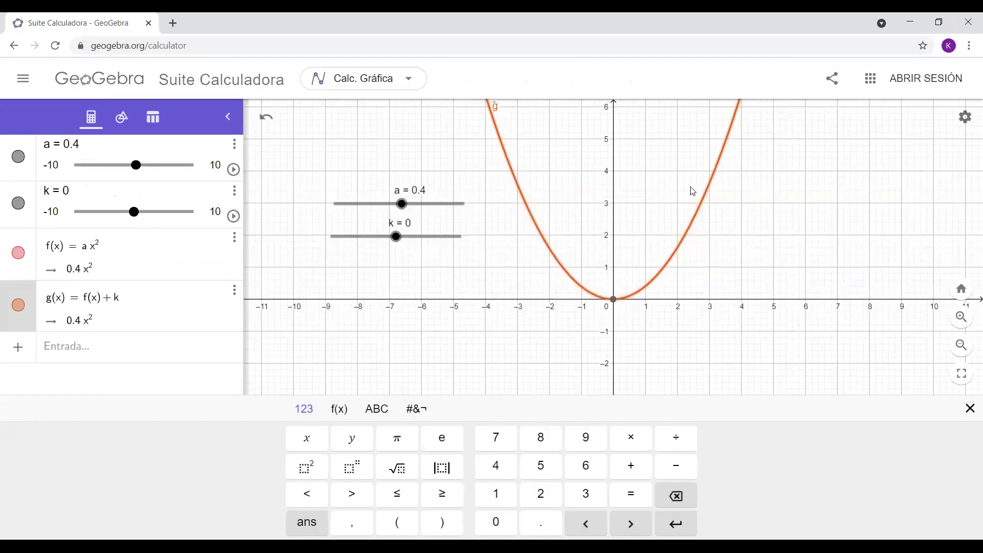
left_click(99, 350)
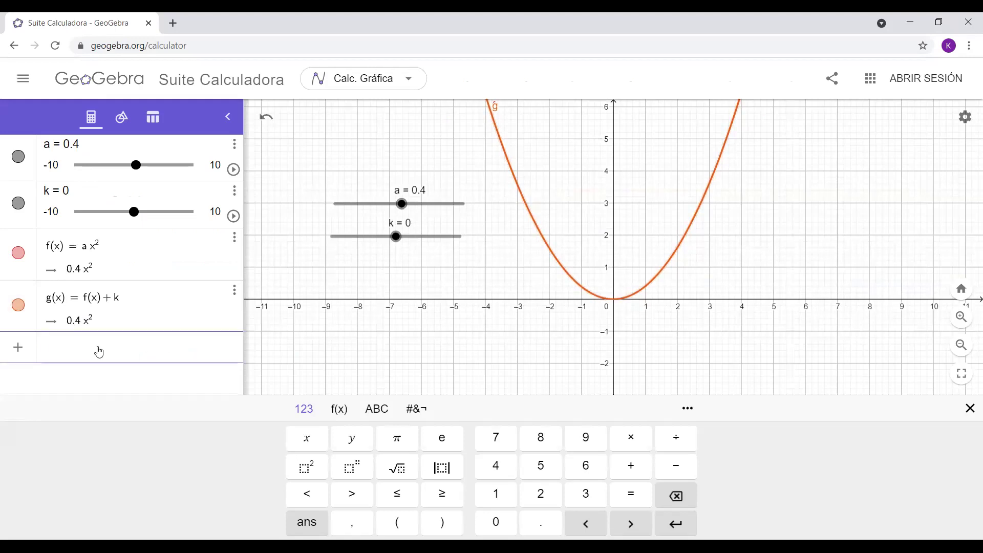
type("extre")
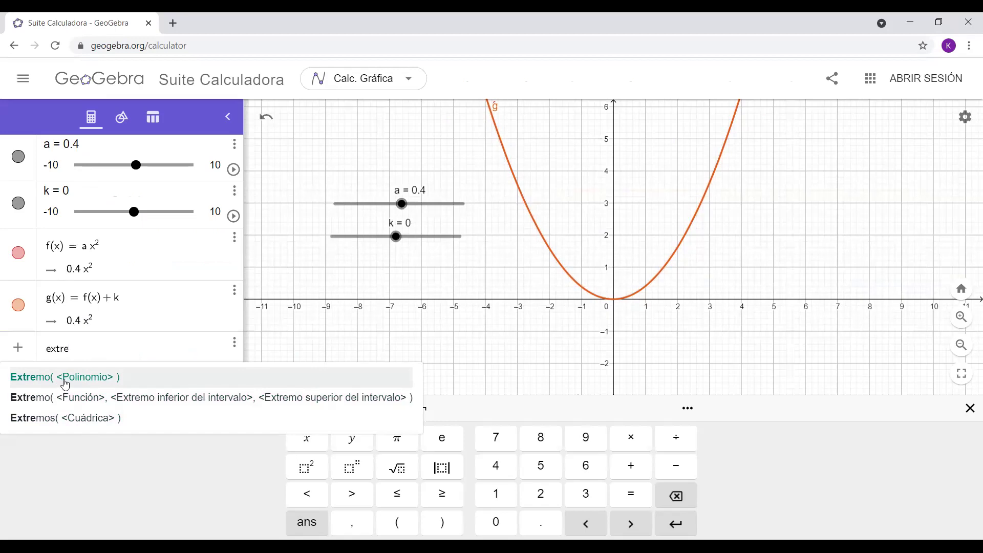
left_click(65, 384)
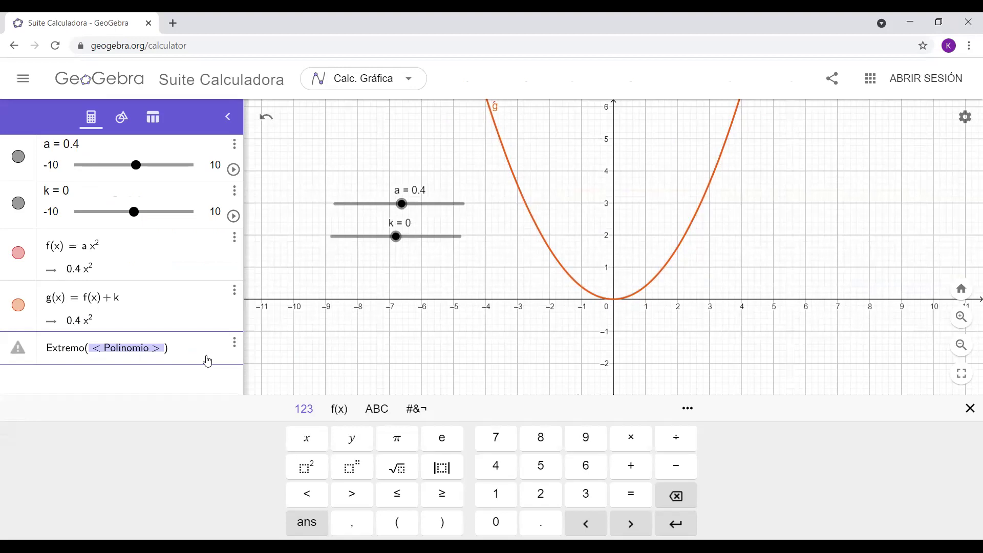
type("y = ")
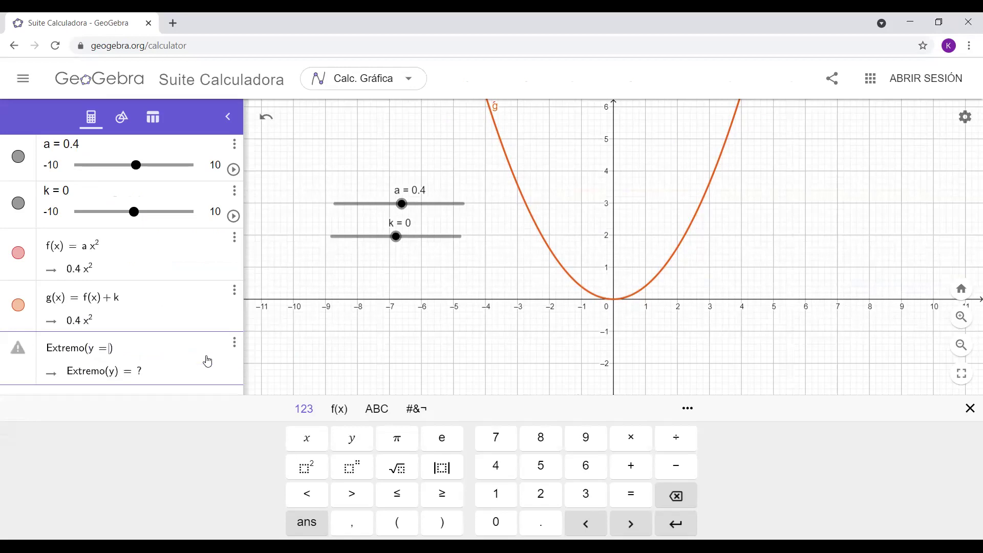
type("g(x")
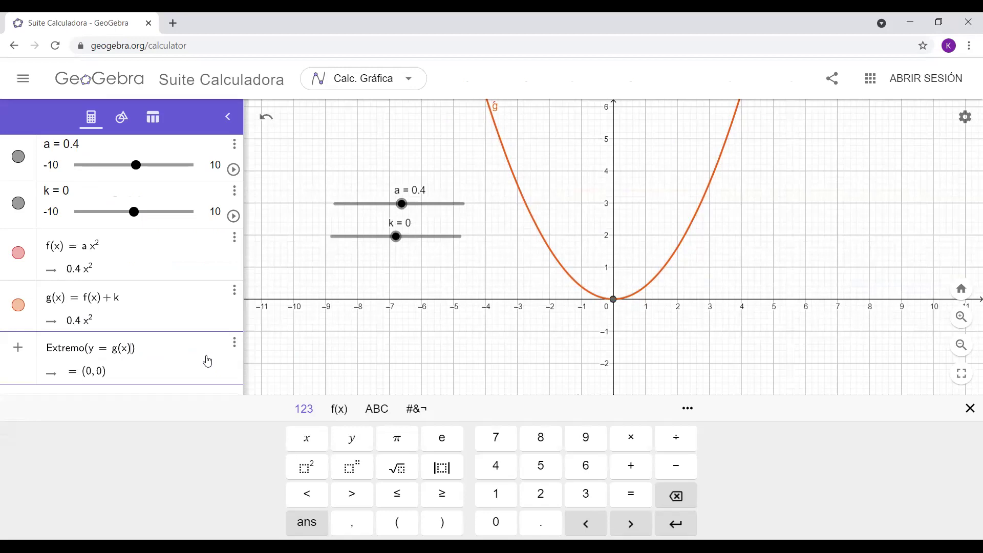
key("Return")
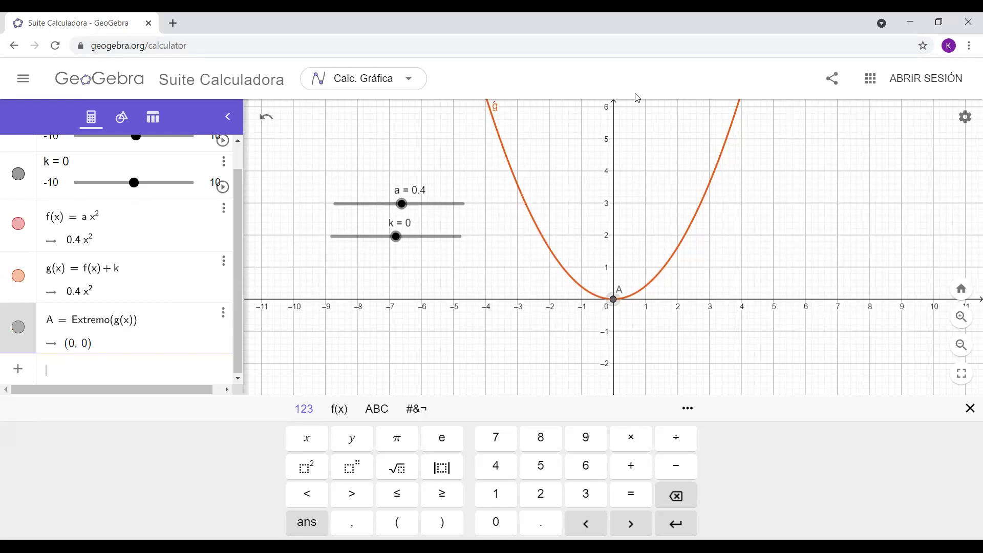
Set slider k to 3.3 to shift the parabola g and its extremum vertically.
key("alt+Tab")
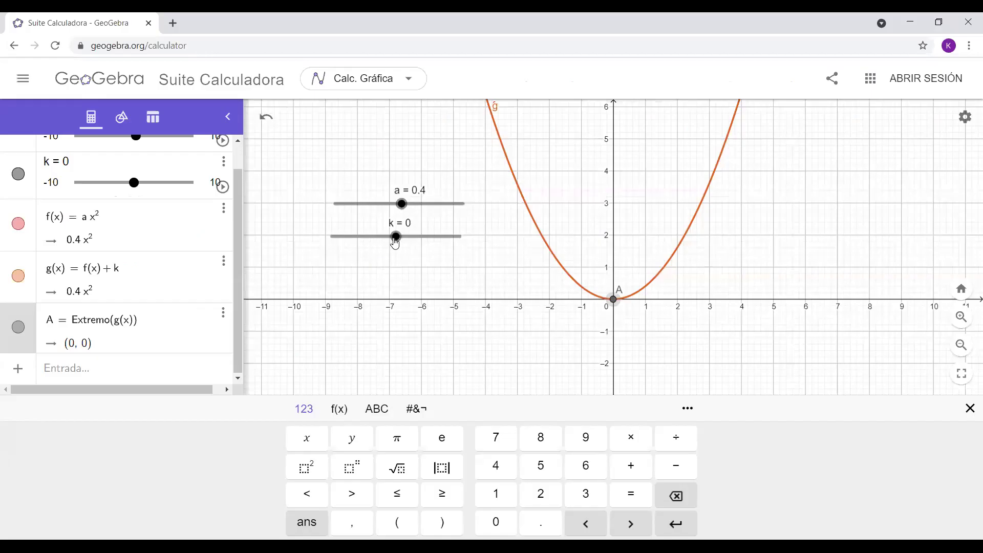
left_click_drag(396, 237, 417, 259)
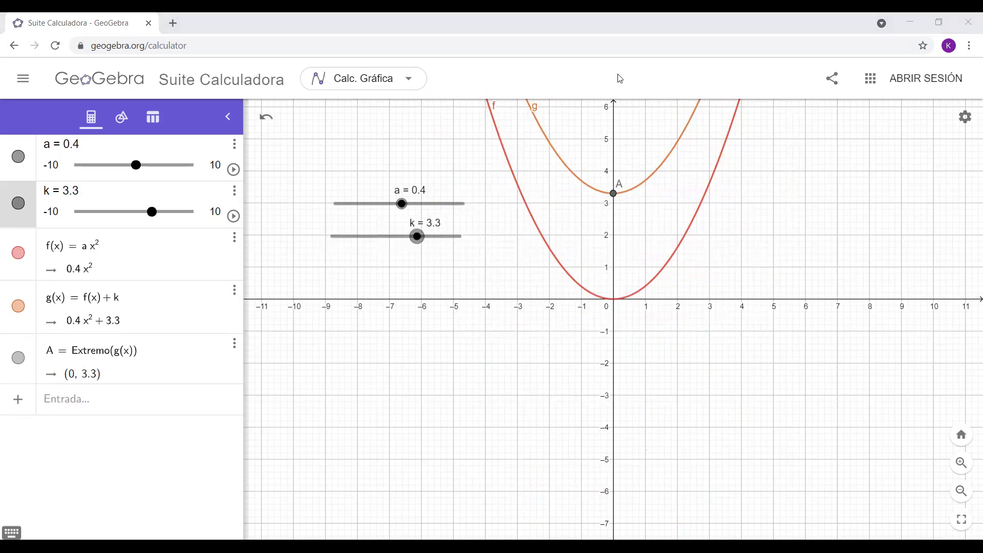
key("alt+Tab")
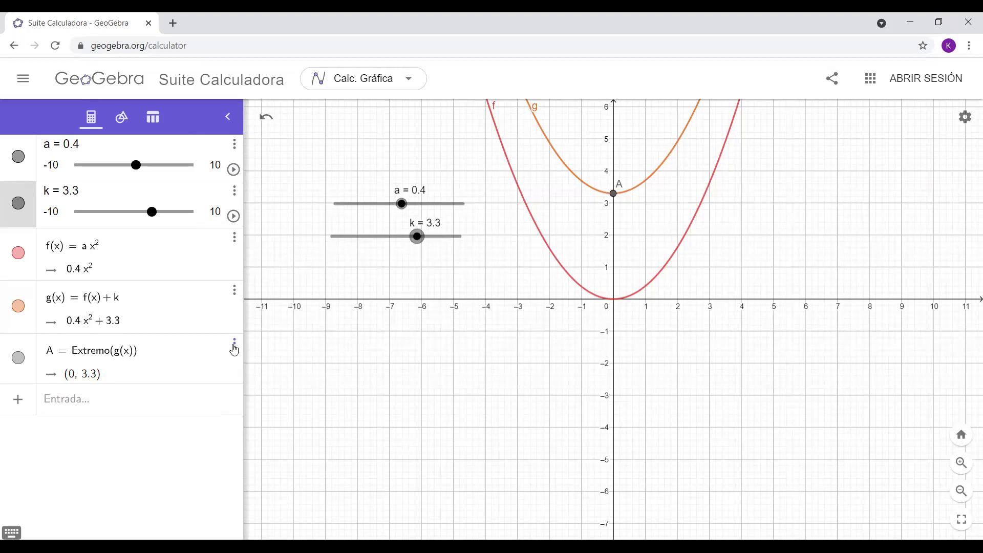
Delete the extremum point A, the functions g and f, and the sliders k and a.
left_click(234, 349)
left_click(342, 451)
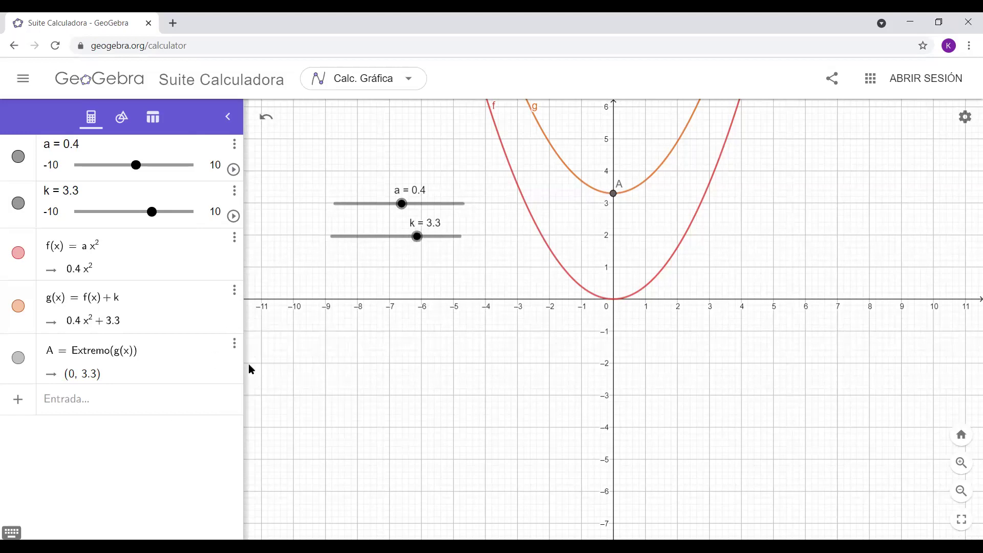
left_click(234, 343)
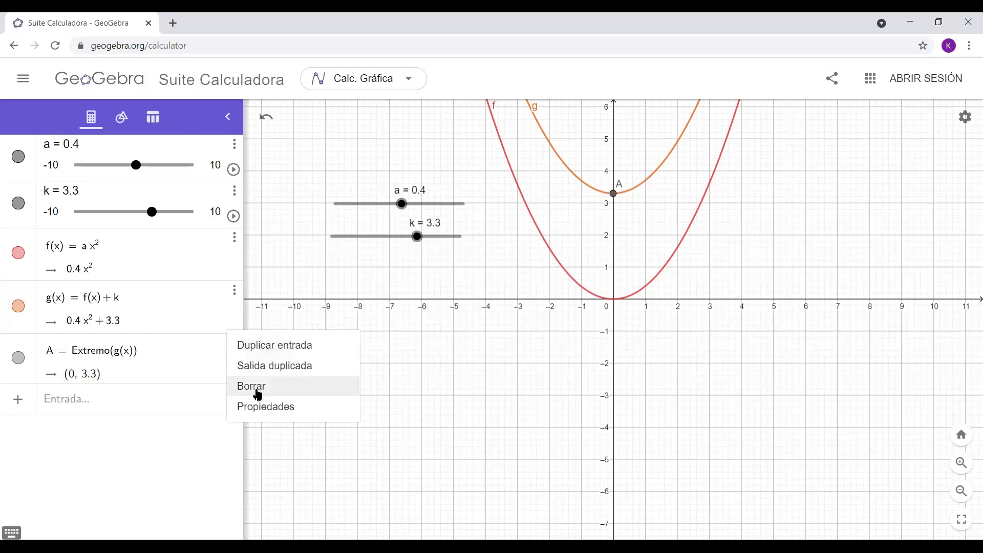
left_click(256, 390)
left_click(235, 291)
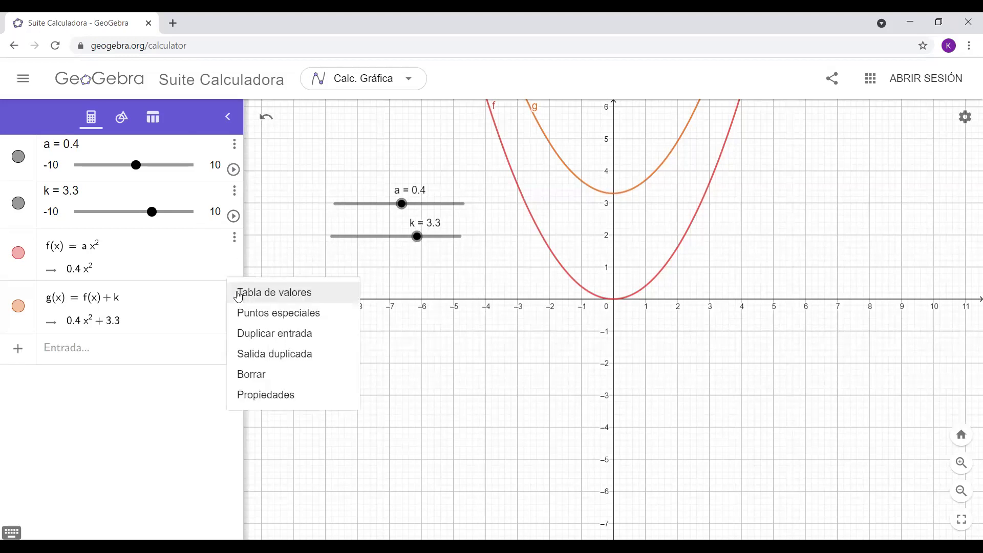
left_click(251, 379)
left_click(234, 237)
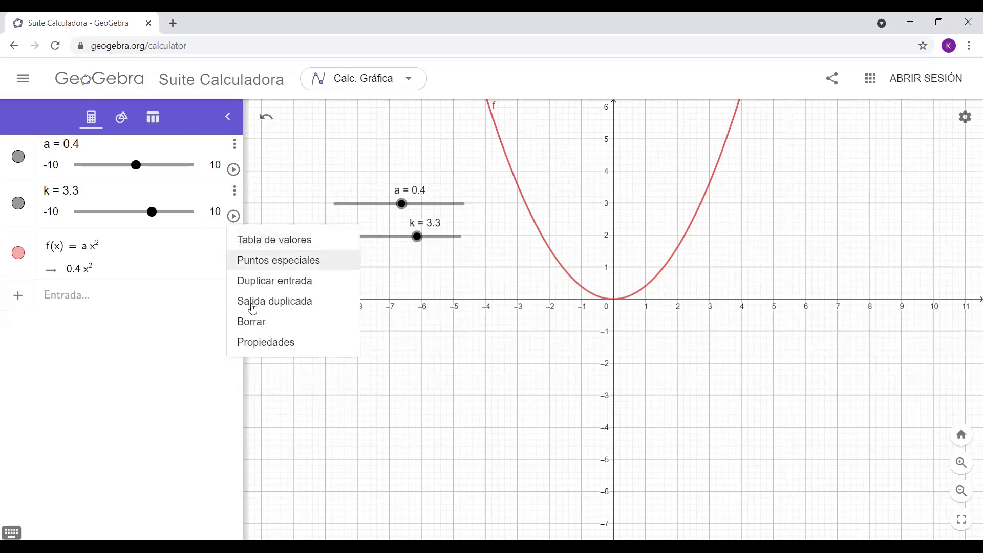
left_click(251, 321)
left_click(234, 194)
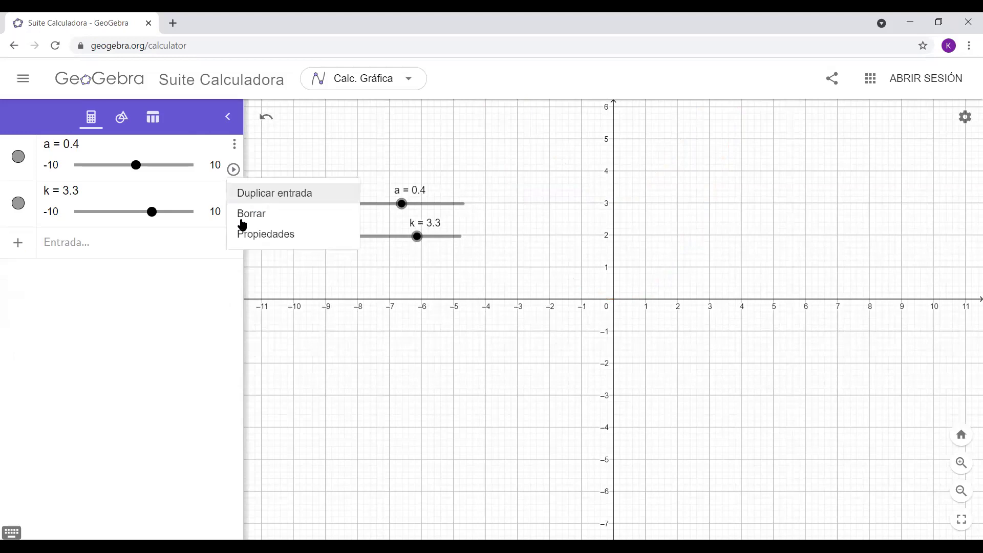
left_click(251, 215)
left_click(234, 144)
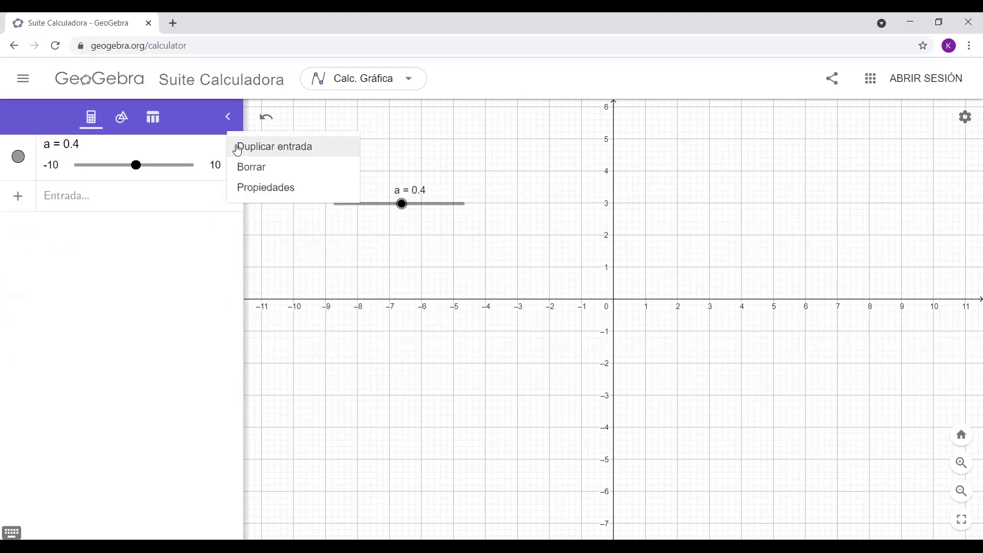
left_click(251, 169)
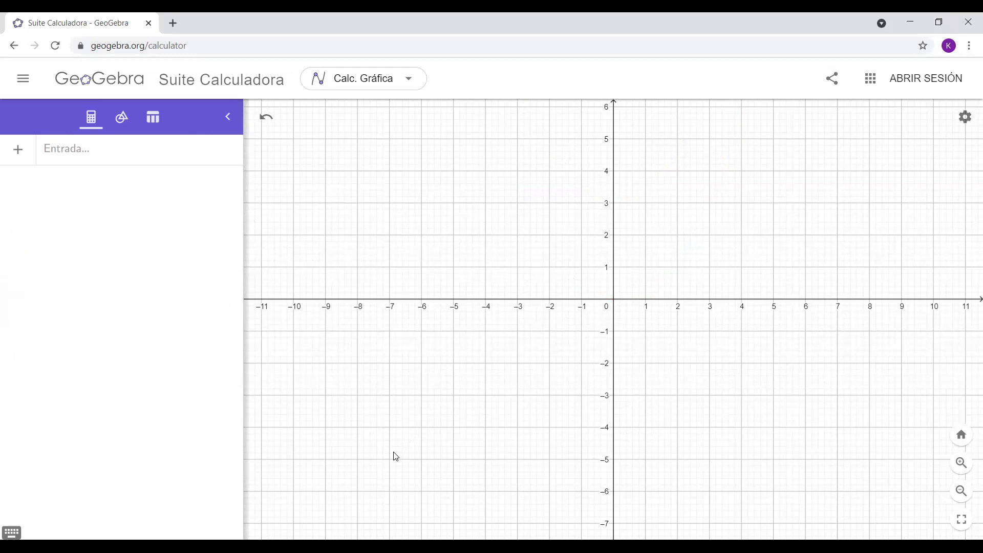
Graph the linear function 2x − 3 as a new algebra entry.
left_click(139, 156)
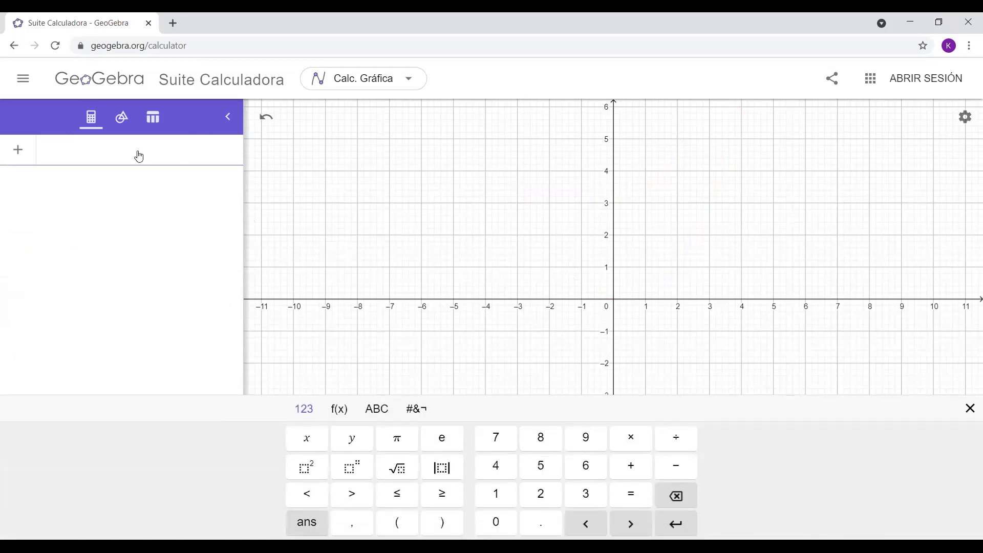
type("2x")
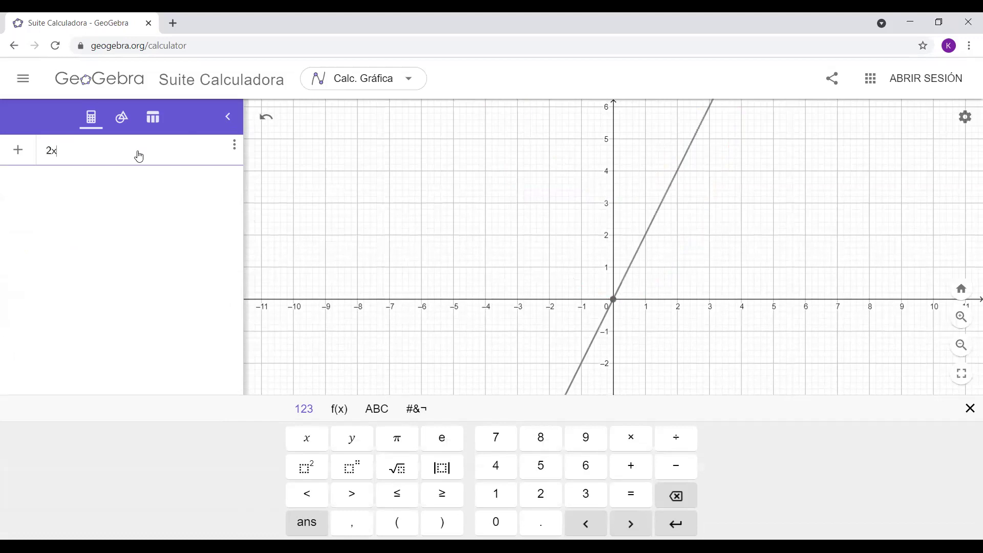
type("-3")
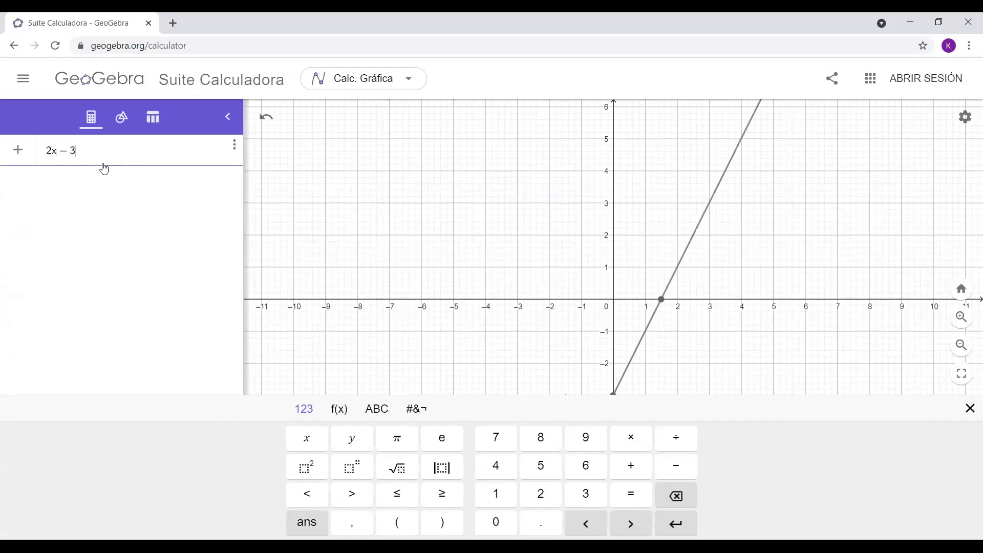
key("Return")
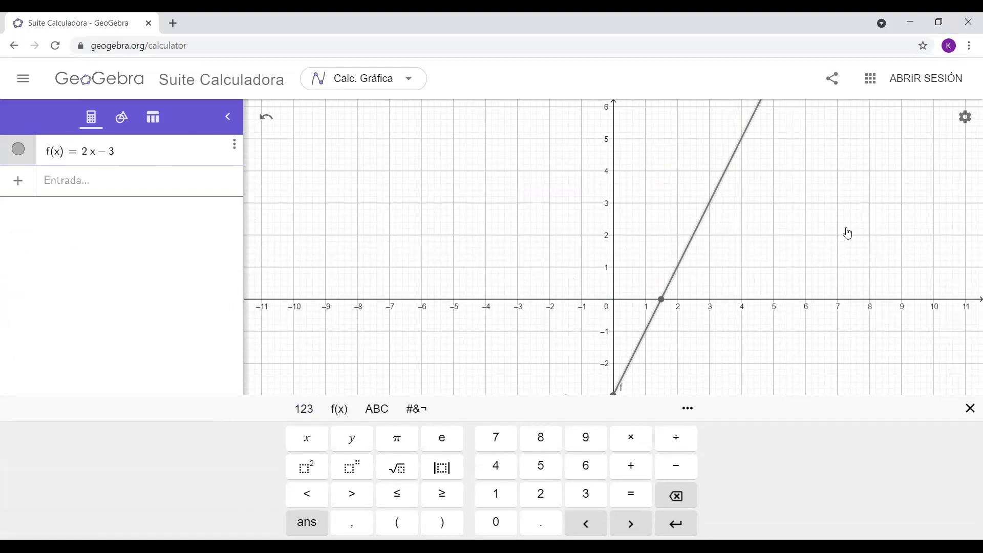
left_click(481, 228)
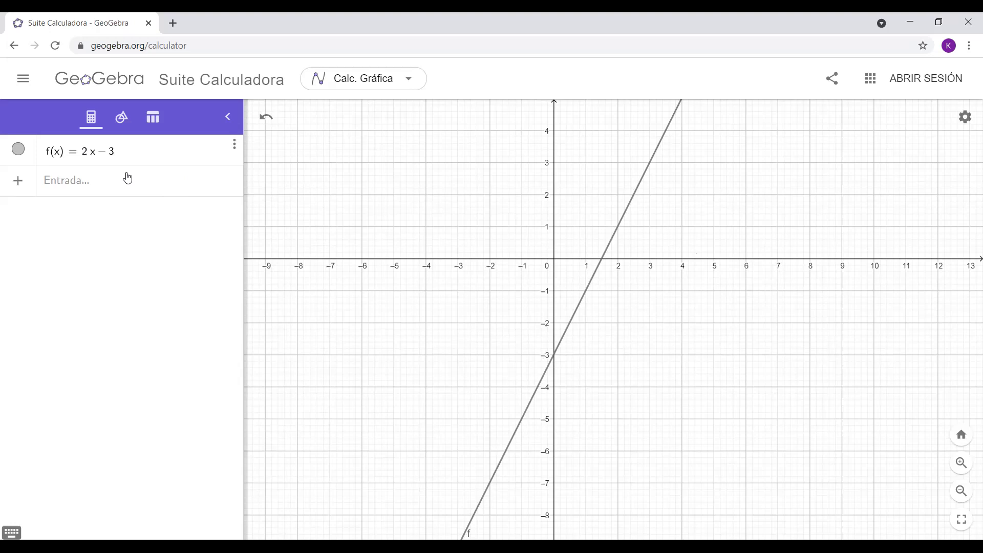
Delete the function f(x) = 2x − 3 and check the slide for the next function to graph.
left_click(234, 144)
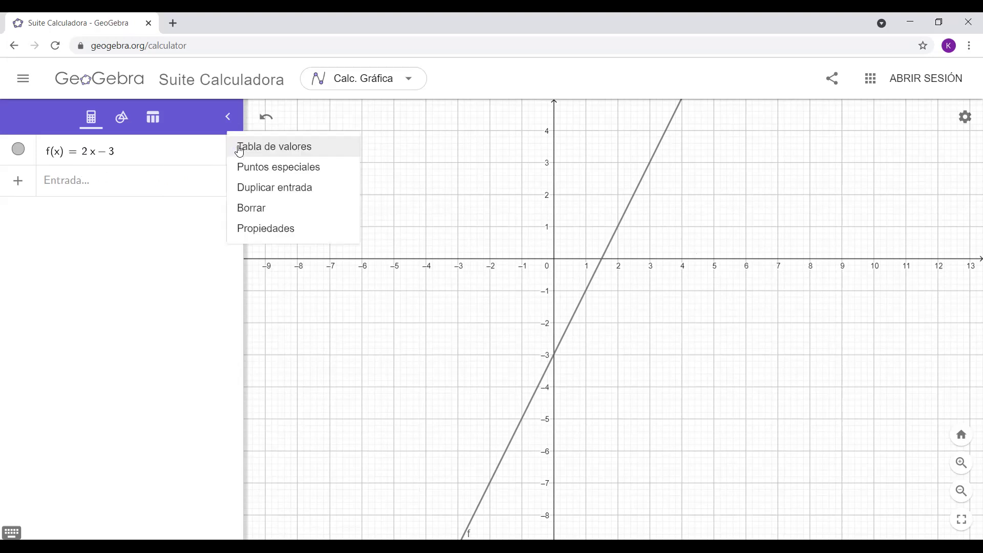
left_click(252, 207)
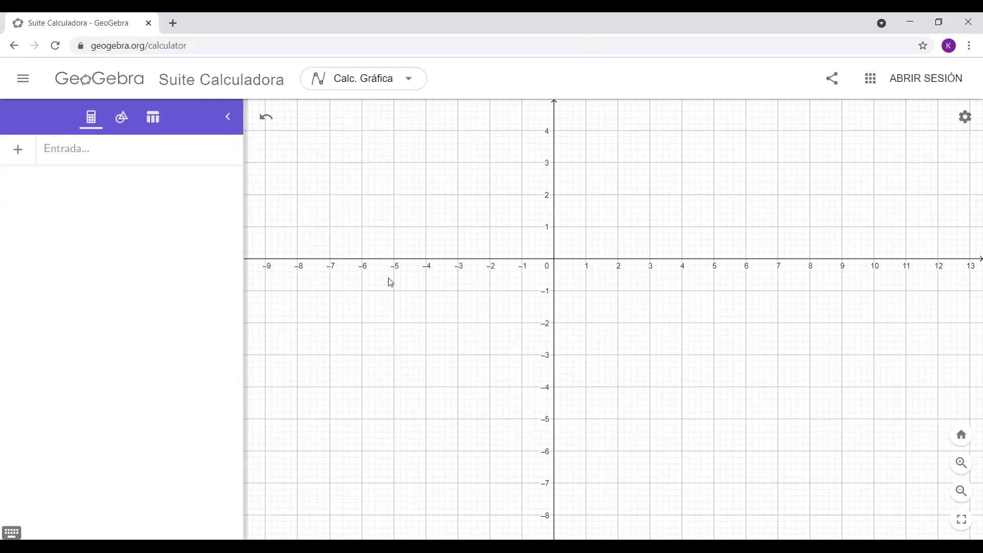
key("alt+Tab")
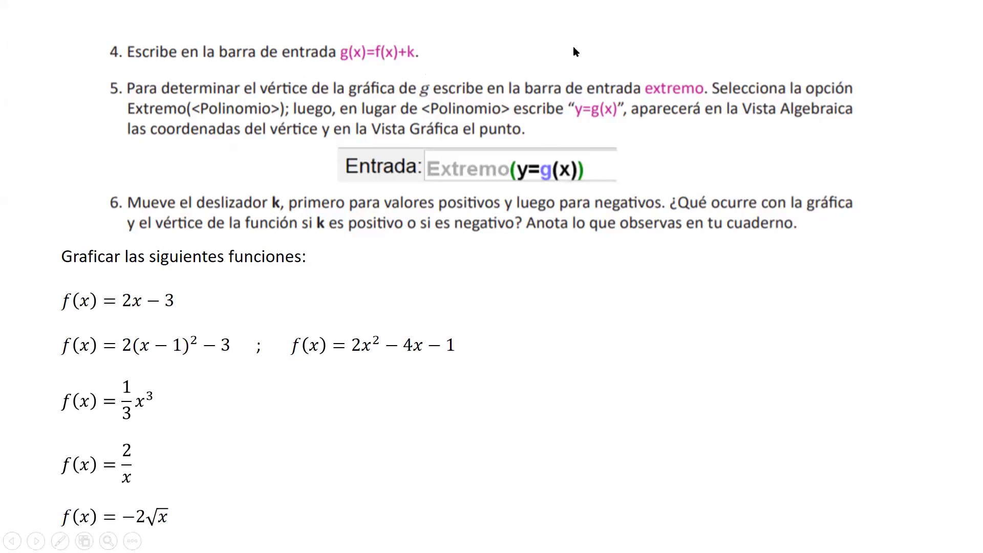
key("alt+Tab")
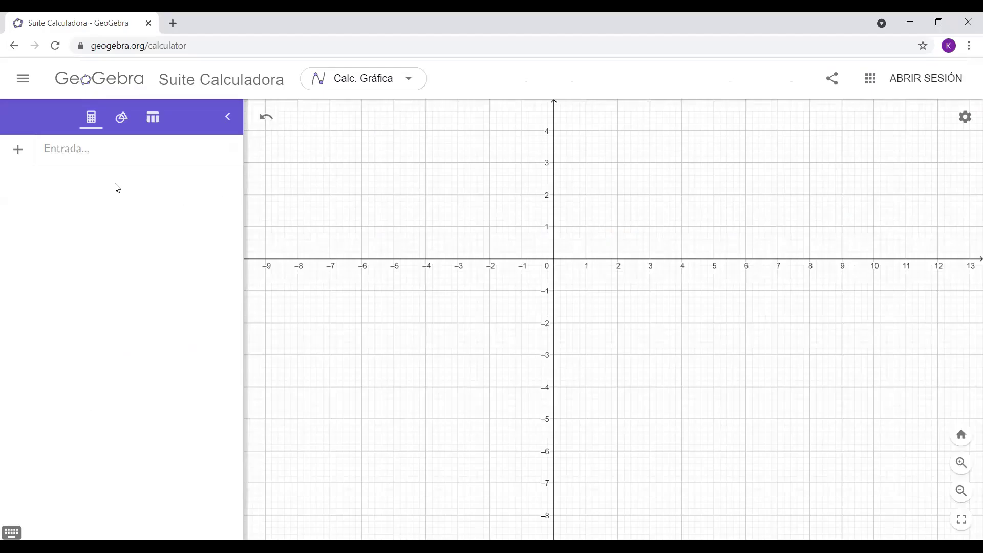
Enter the squared expression 2(x − 1)^2 in the empty algebra entry.
left_click(84, 157)
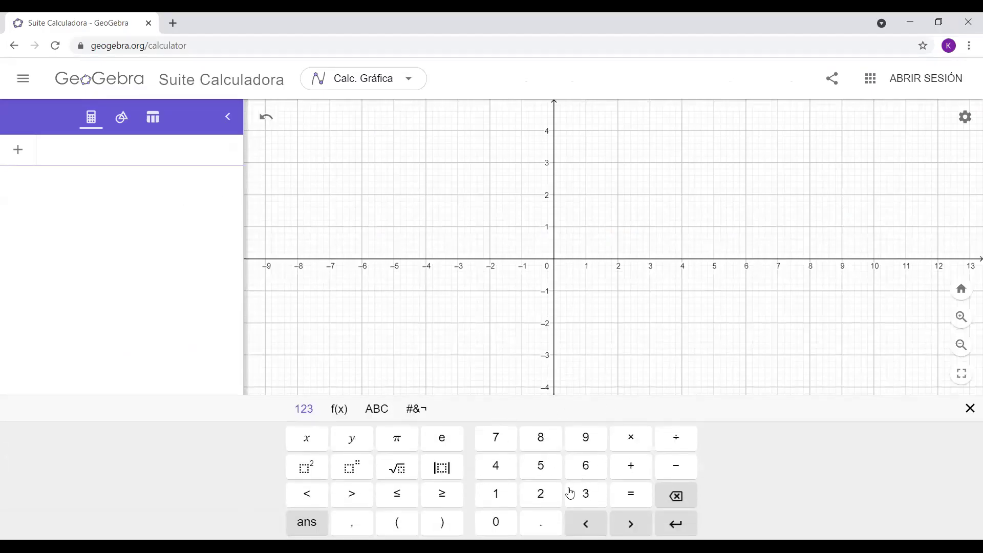
left_click(551, 499)
left_click(403, 528)
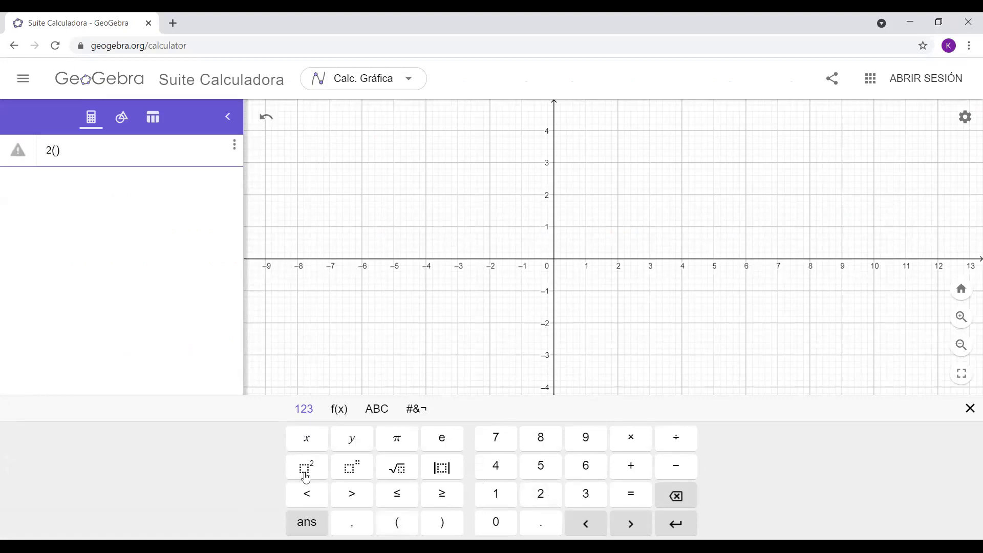
left_click(307, 443)
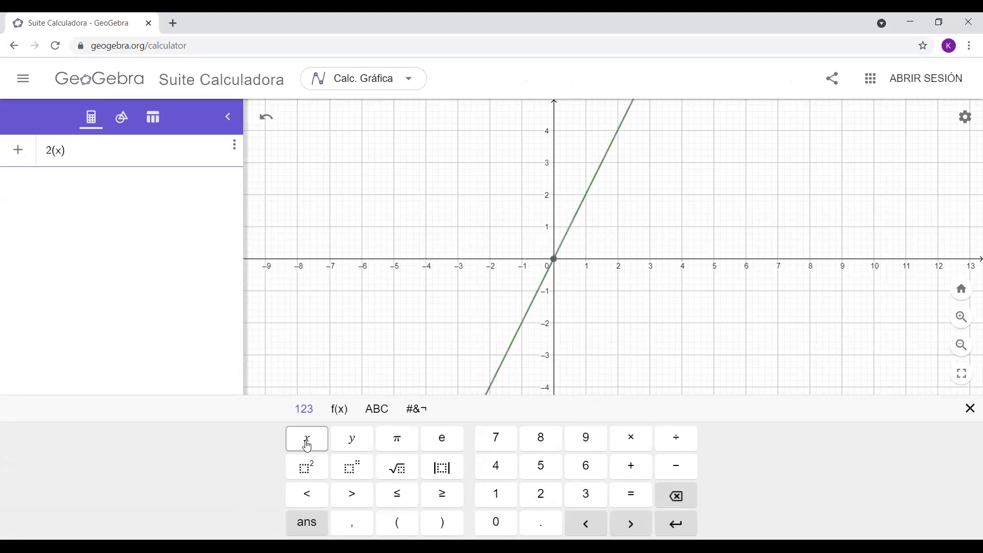
left_click(676, 466)
left_click(499, 494)
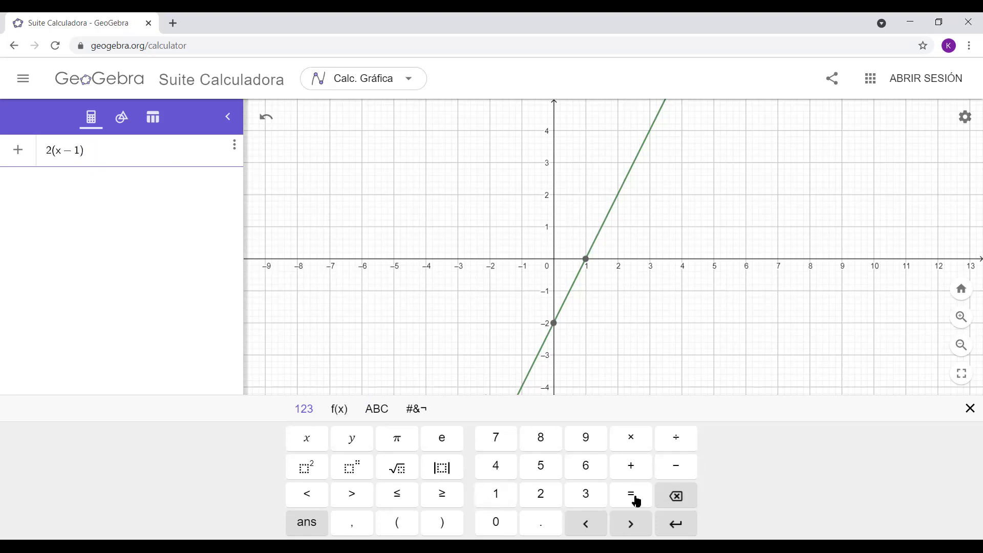
left_click(631, 524)
left_click(315, 469)
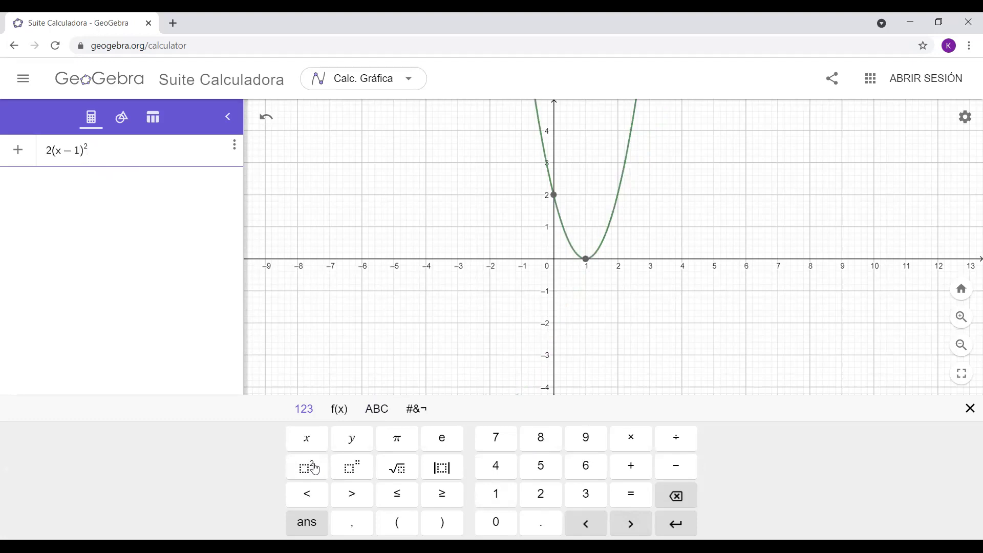
Re-enter the exponent of (x − 1) as a general power of 2, try 252, and remove the extra digits.
left_click(675, 497)
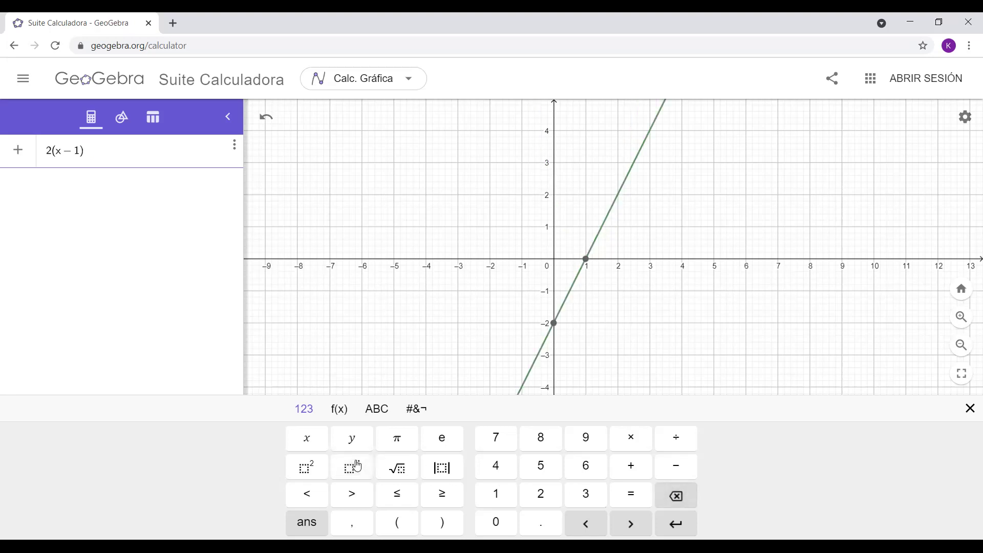
left_click(547, 501)
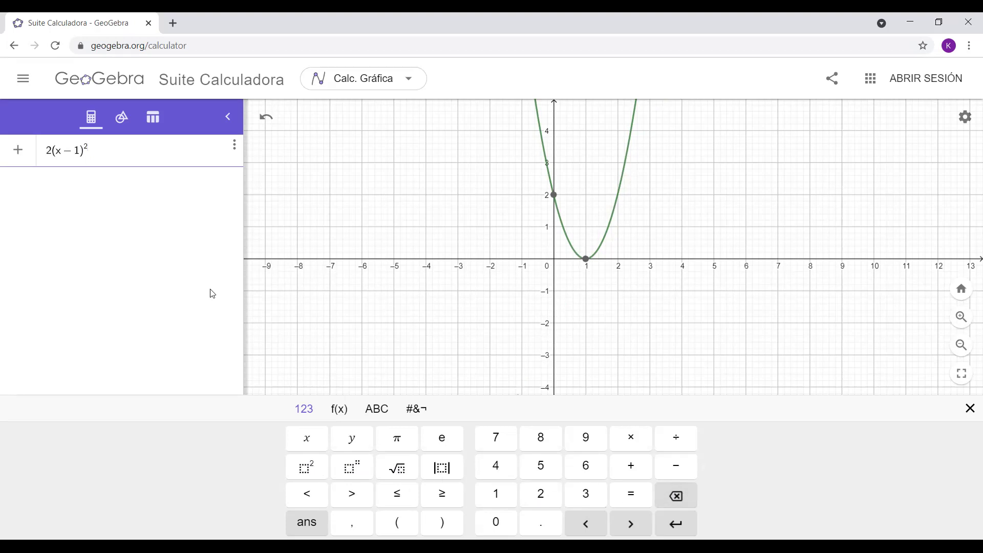
left_click(544, 467)
left_click(543, 499)
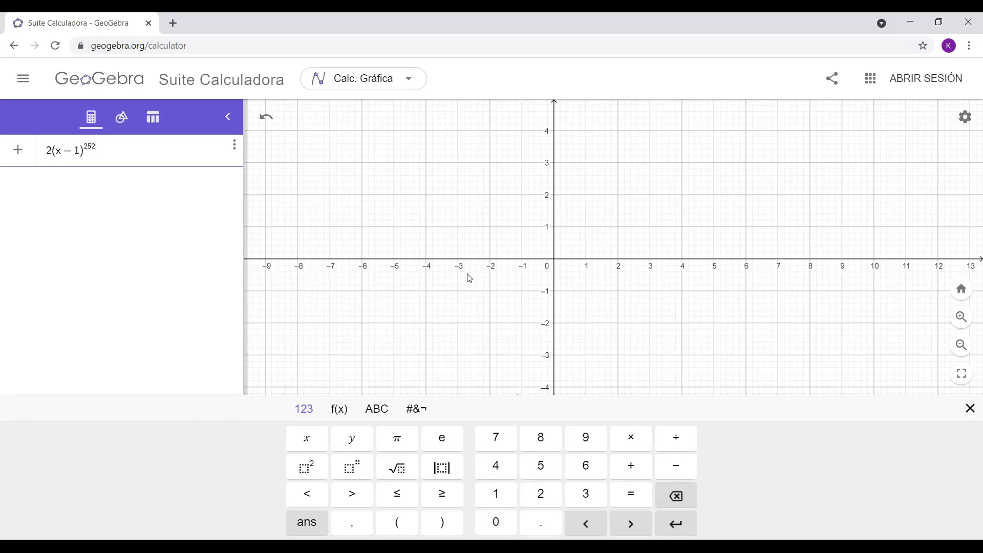
key("BackSpace")
key("BackSpace")
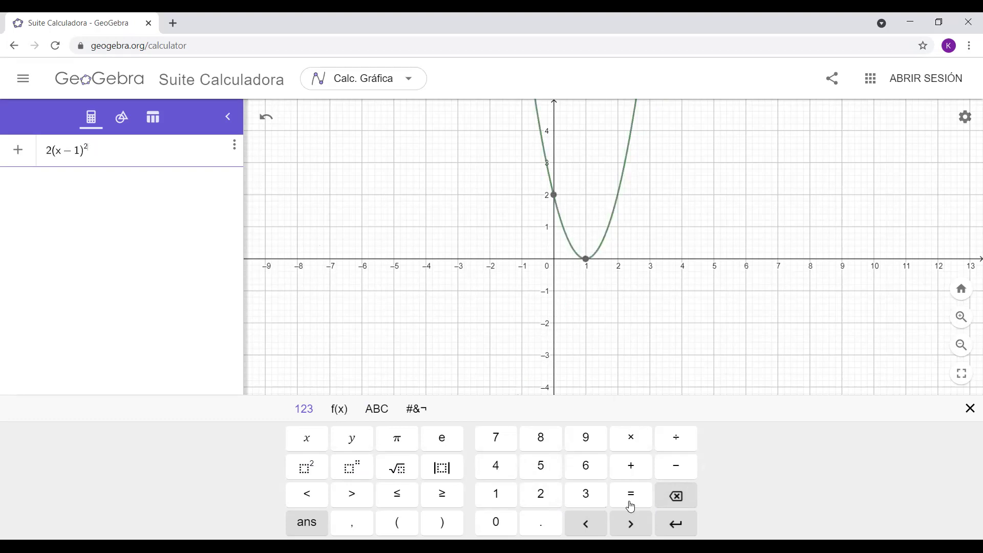
Subtract 3 from the squared expression and graph the function 2(x − 1)^2 − 3.
left_click(633, 535)
left_click(689, 467)
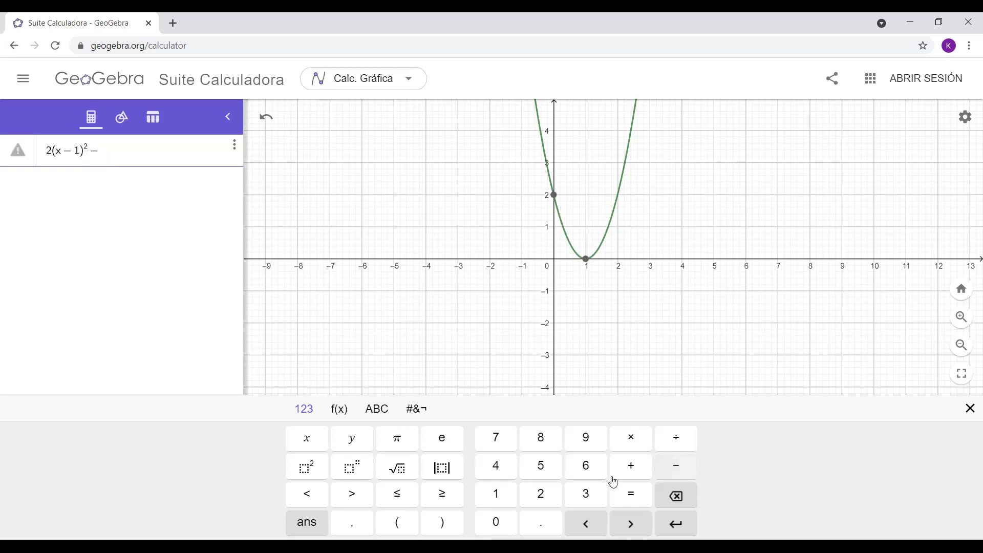
left_click(587, 496)
key("Return")
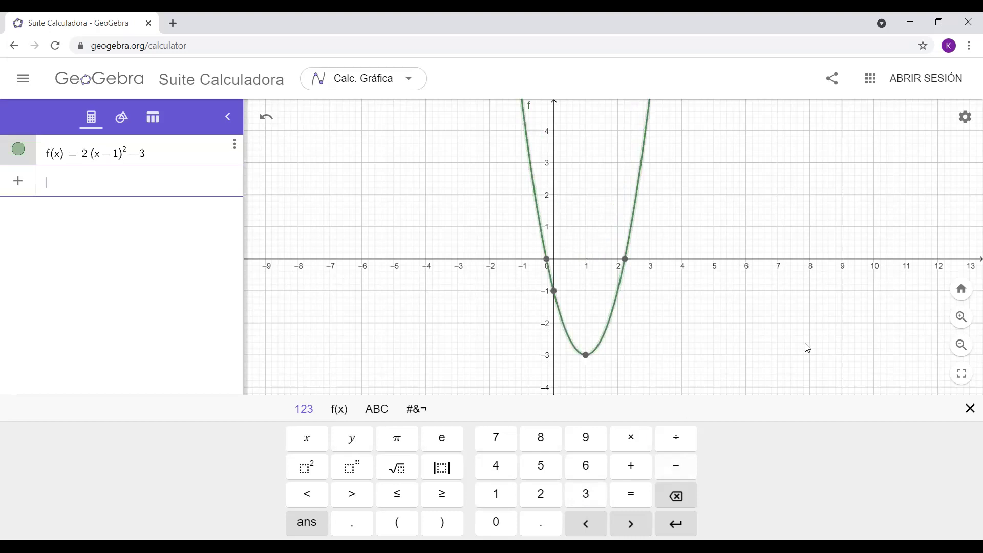
left_click(730, 326)
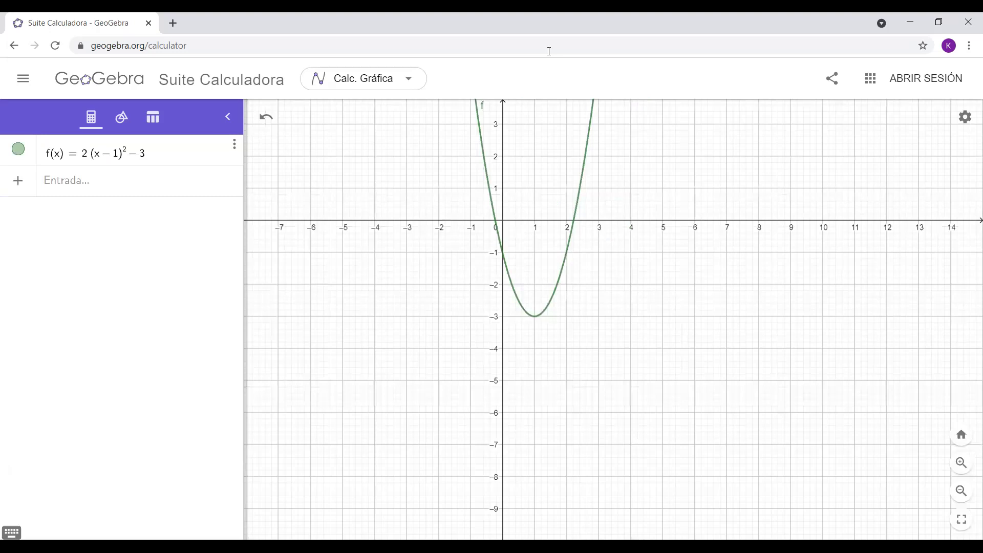
Check the slide for the expanded quadratic and graph 2x^2 − 4x − 1 as a new algebra entry.
key("alt+Tab")
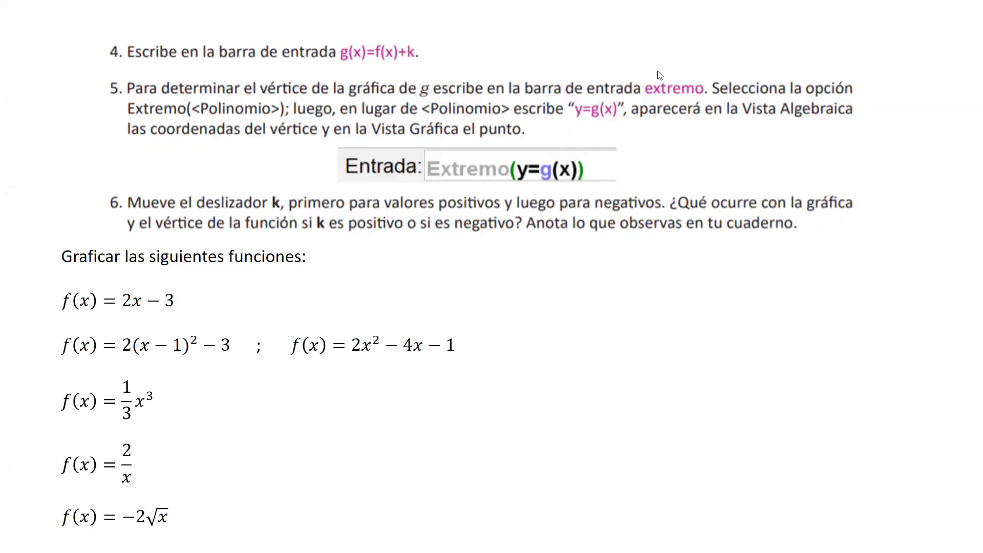
key("alt+Tab")
left_click(67, 188)
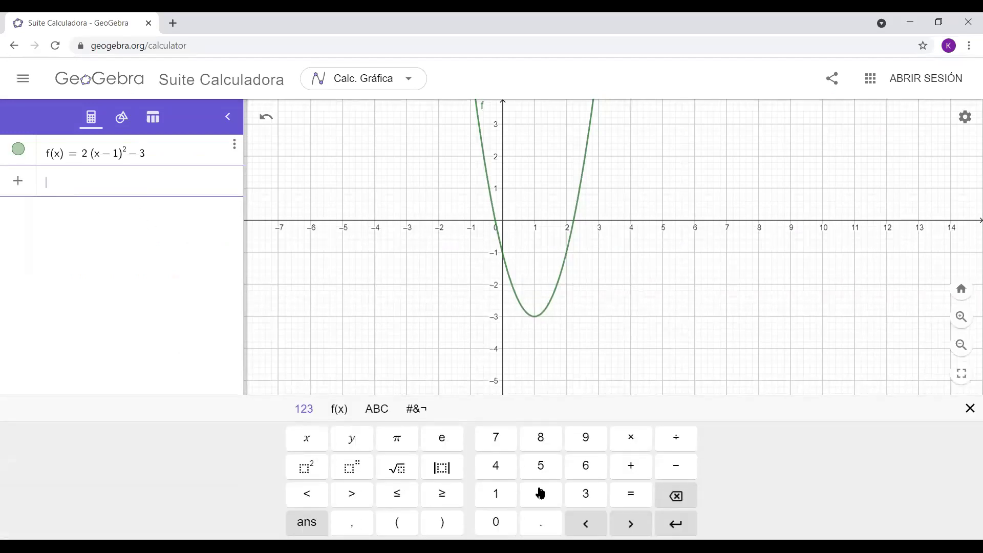
left_click(541, 493)
left_click(308, 441)
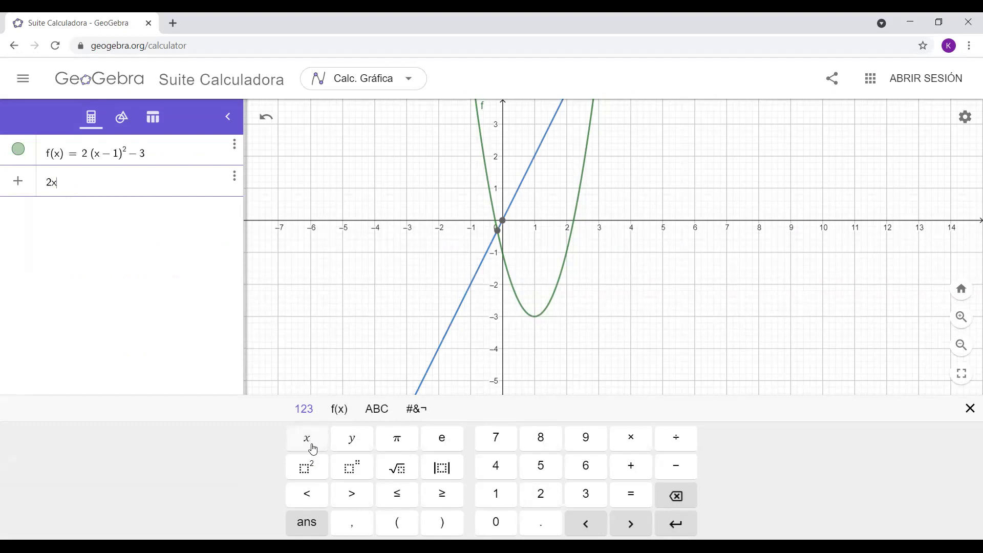
left_click(318, 476)
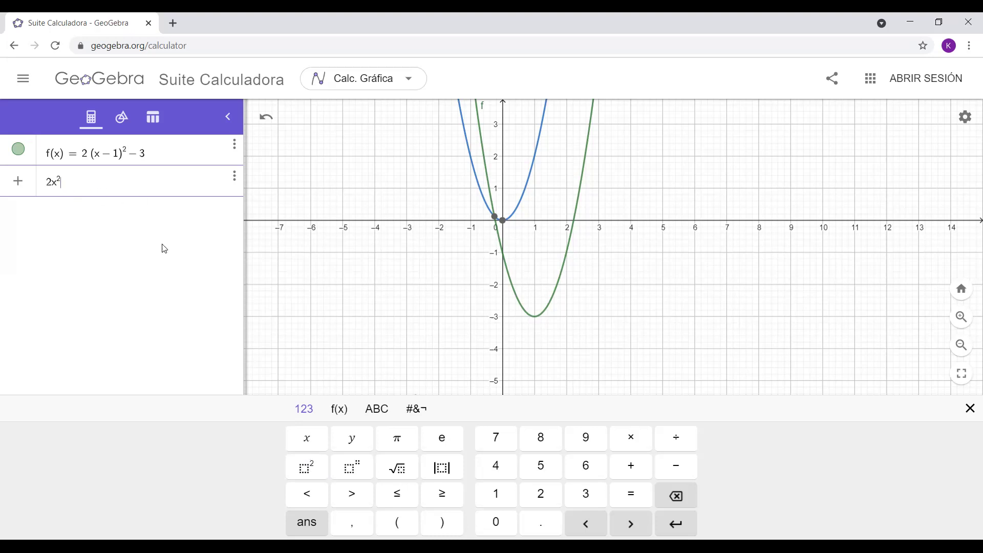
left_click(676, 466)
left_click(495, 465)
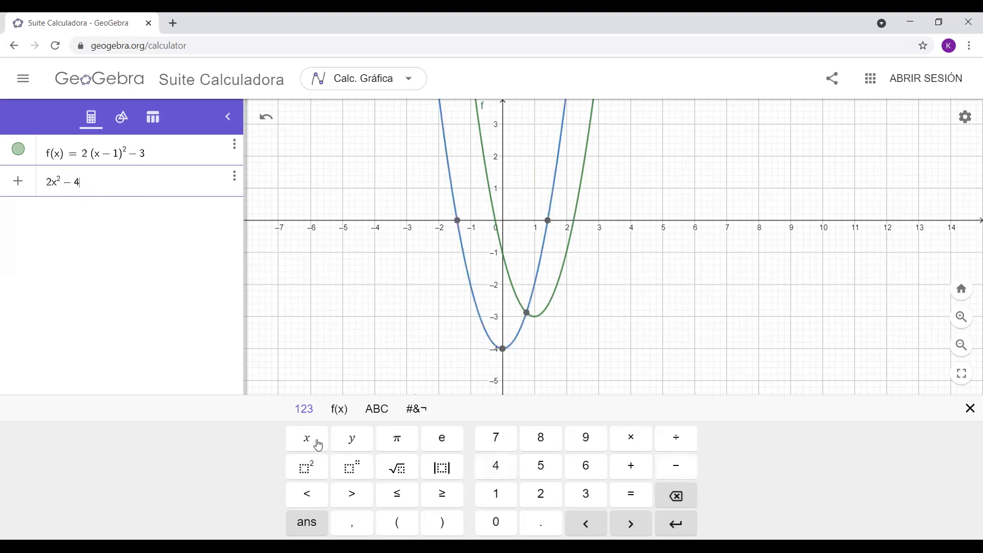
left_click(318, 445)
left_click(678, 466)
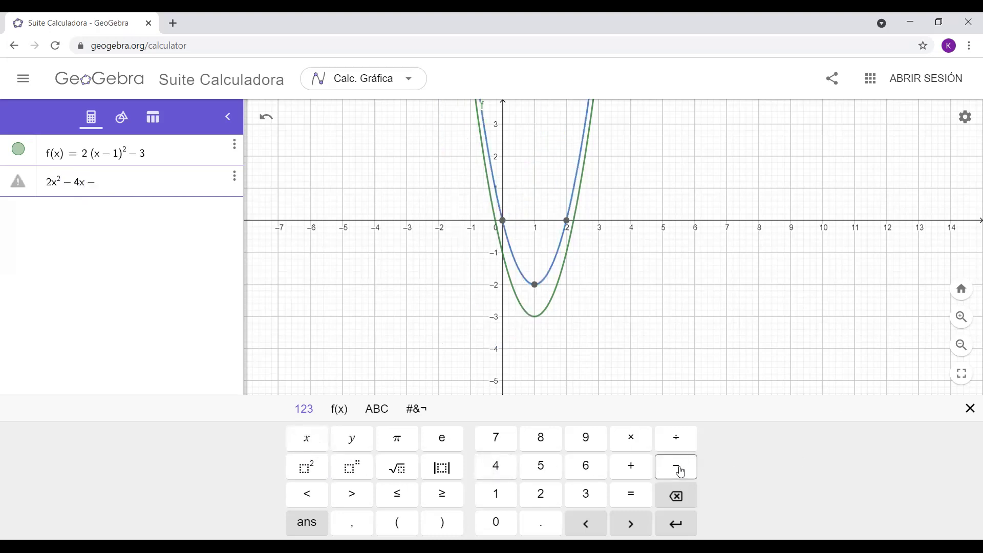
left_click(502, 493)
key("Return")
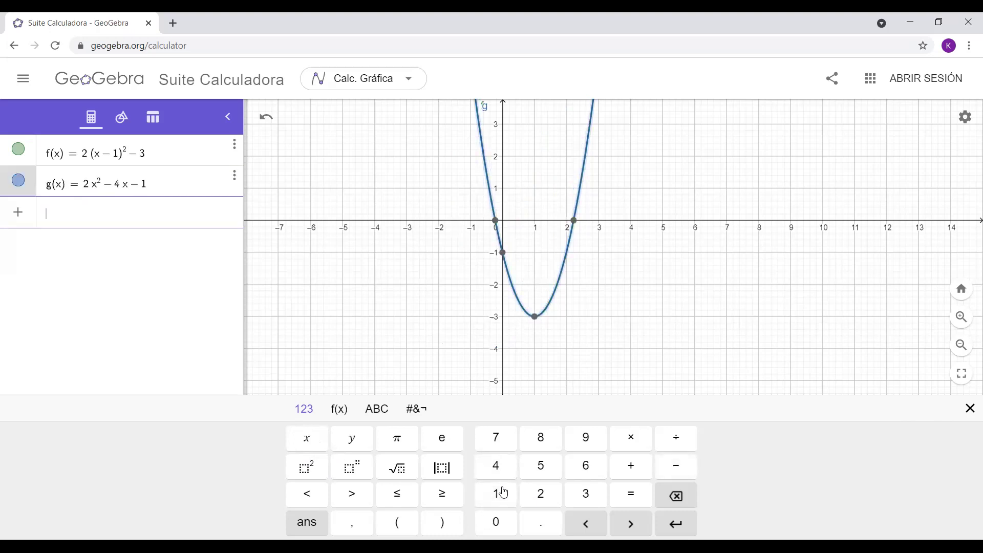
Compare the two parabolas by hiding and showing g and f alternately, leaving both displayed.
left_click_drag(780, 315, 749, 357)
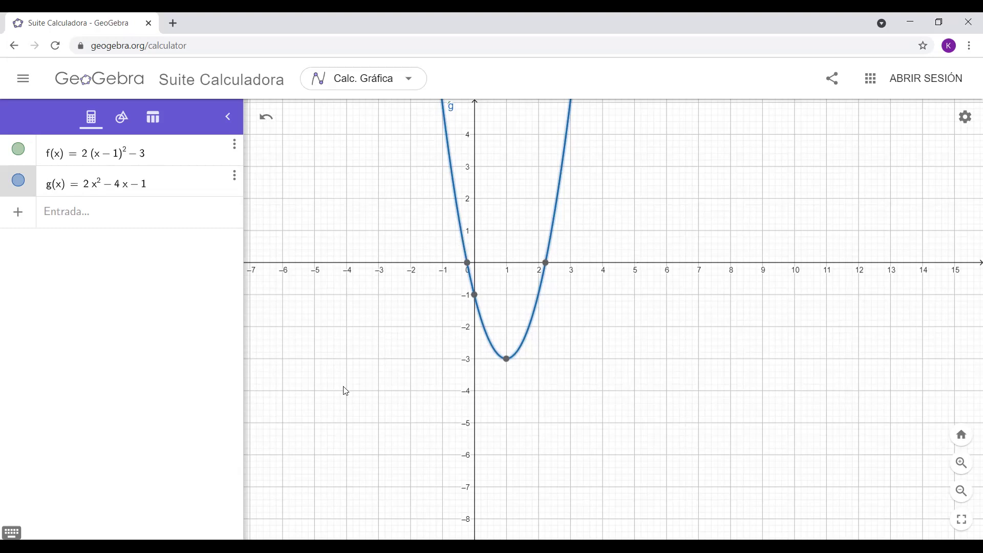
left_click(18, 181)
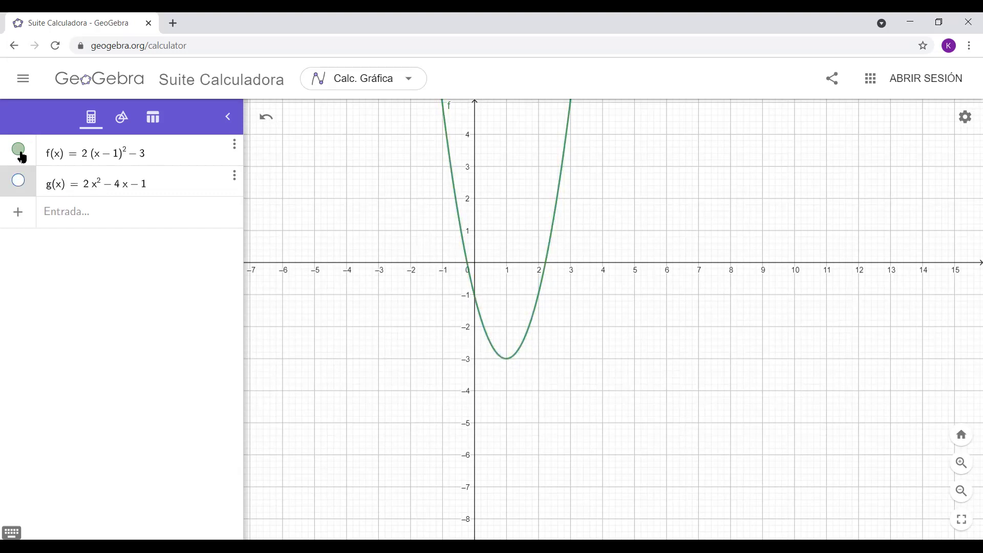
left_click(20, 156)
left_click(19, 183)
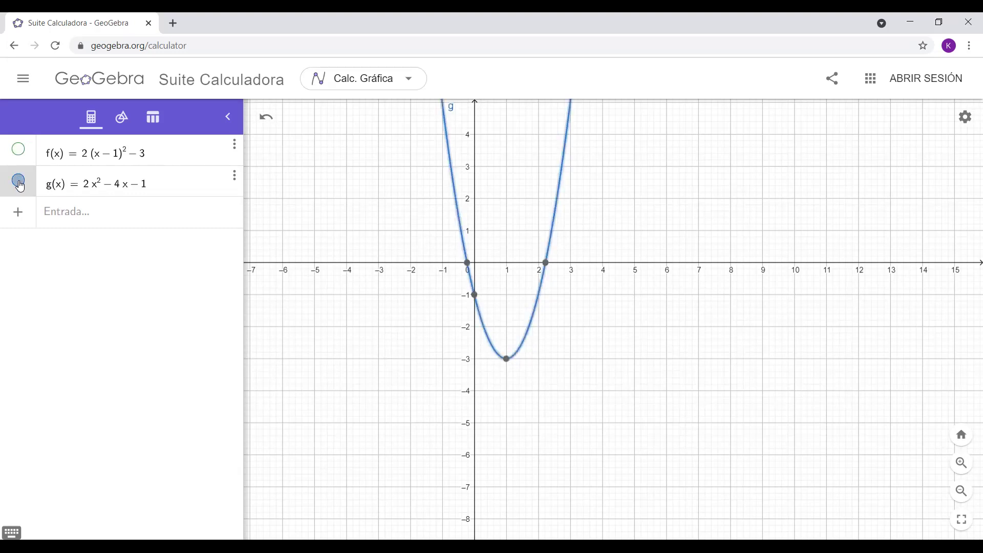
left_click(21, 155)
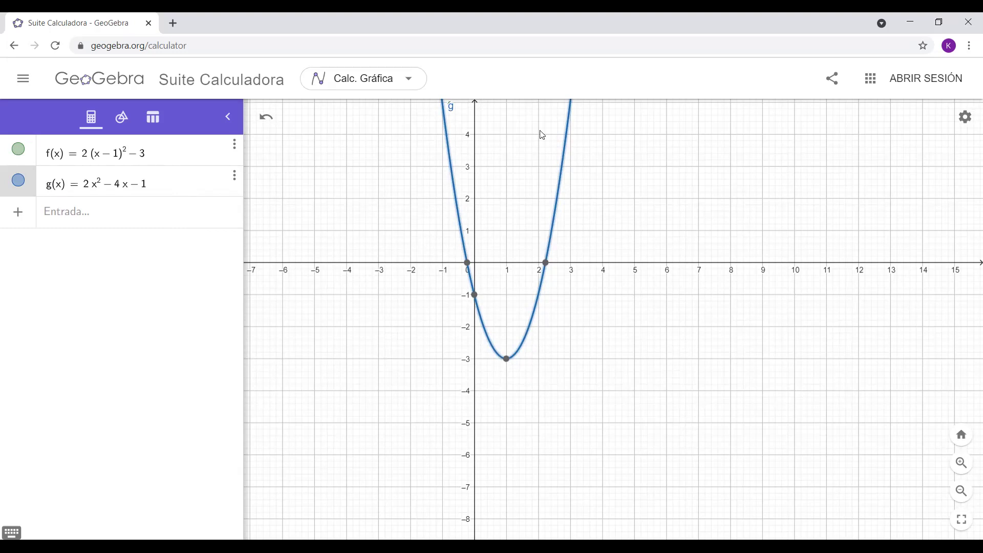
Delete both quadratic functions, g(x) = 2x^2 − 4x − 1 and f(x) = 2(x − 1)^2 − 3.
left_click(234, 175)
left_click(251, 237)
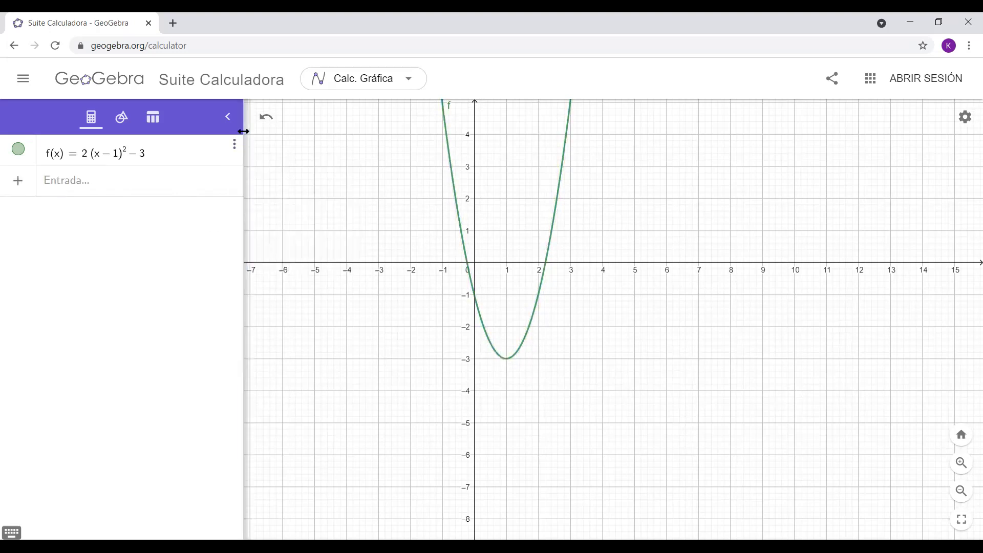
left_click(235, 144)
left_click(247, 208)
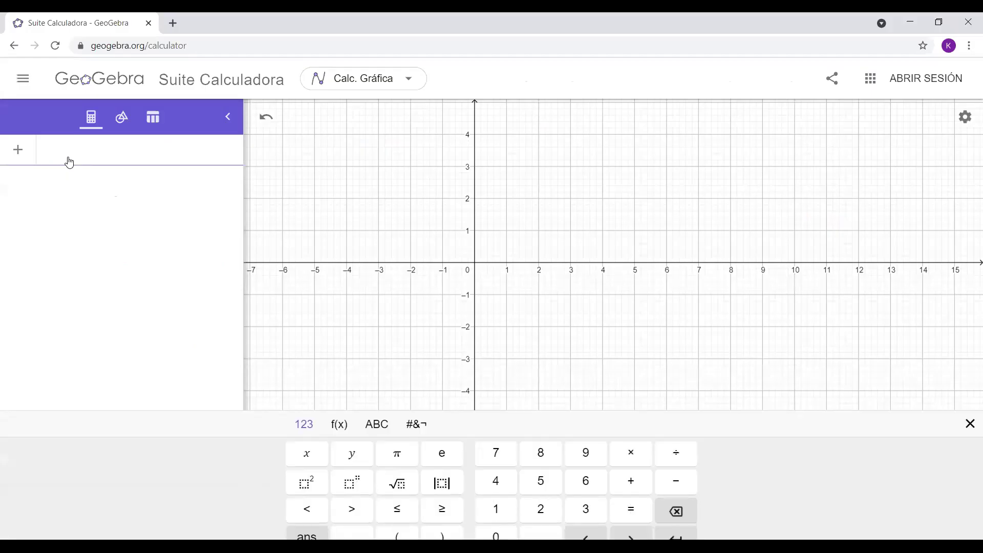
Enter the fraction 1/3 in the empty algebra entry.
left_click(496, 495)
left_click(672, 446)
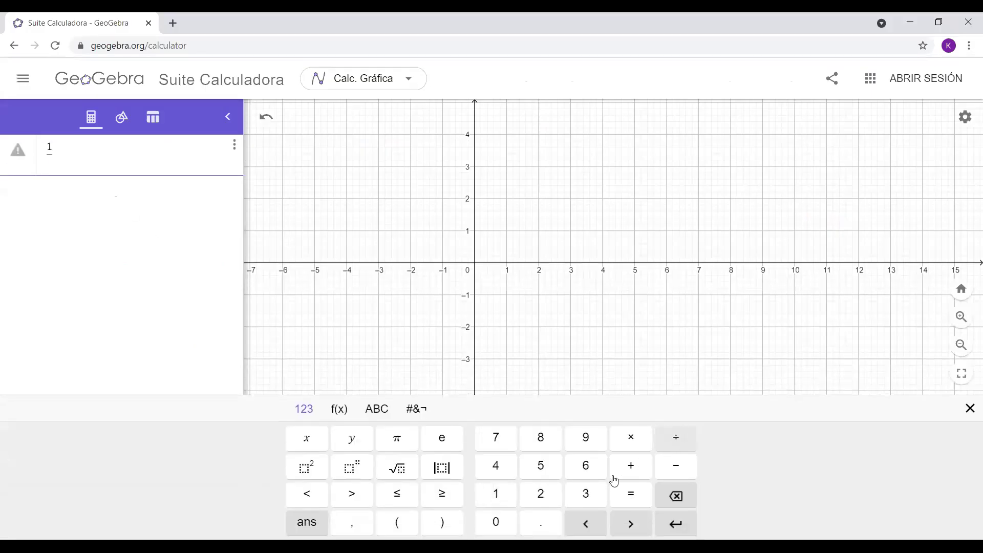
left_click(587, 496)
left_click(539, 467)
left_click(535, 467)
left_click(511, 470)
left_click(679, 496)
left_click(680, 497)
left_click(682, 498)
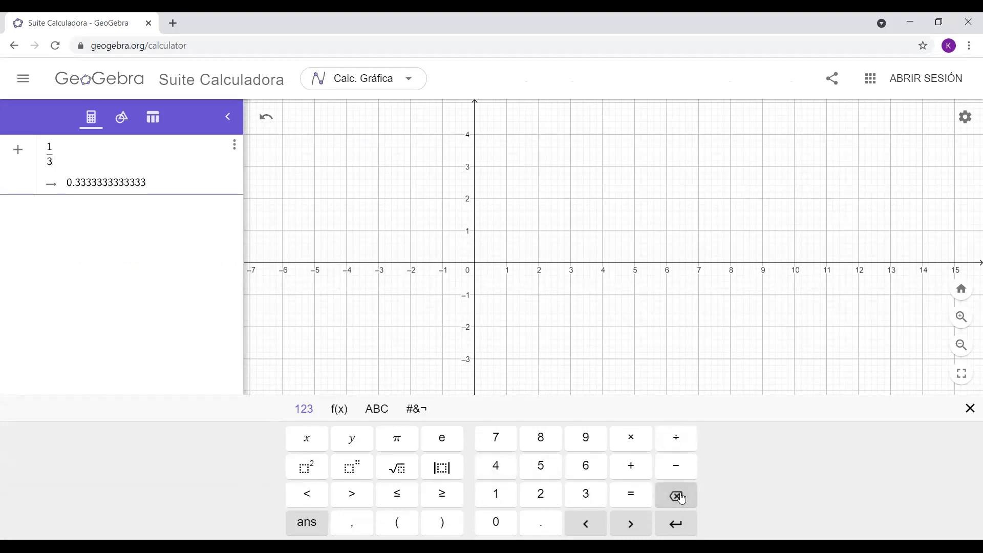
Multiply the fraction 1/3 by x^3 outside the denominator and graph the cubic function.
left_click(634, 530)
left_click(316, 441)
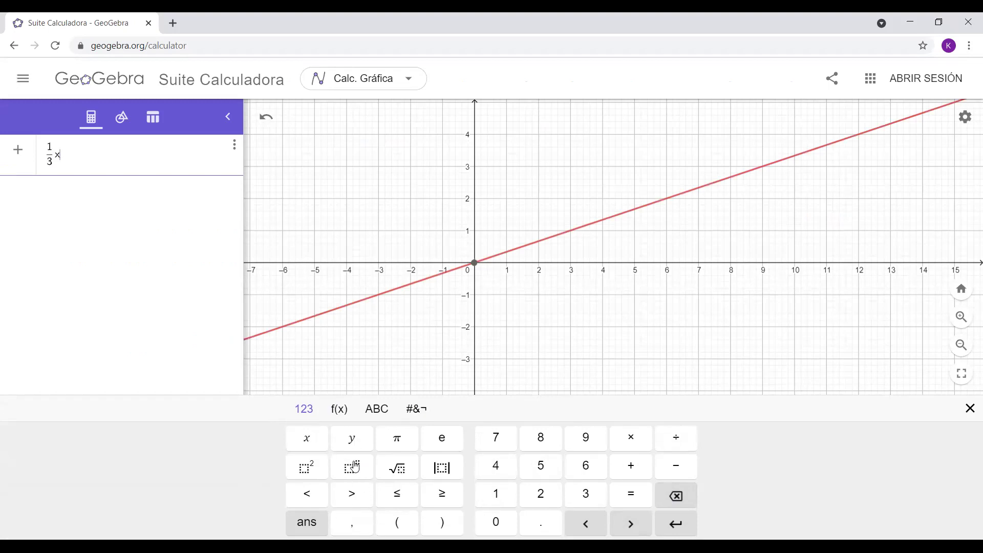
left_click(586, 495)
key("Return")
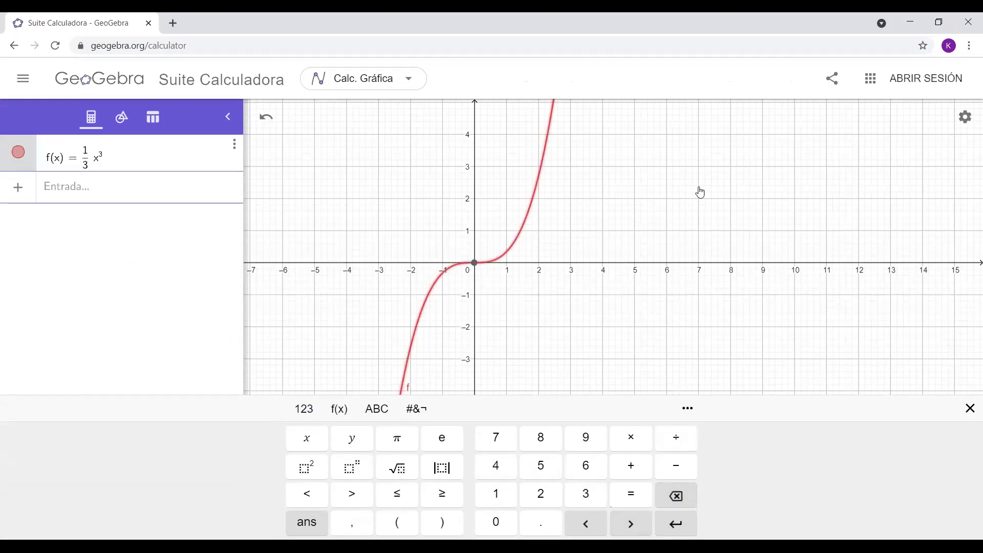
left_click(510, 279)
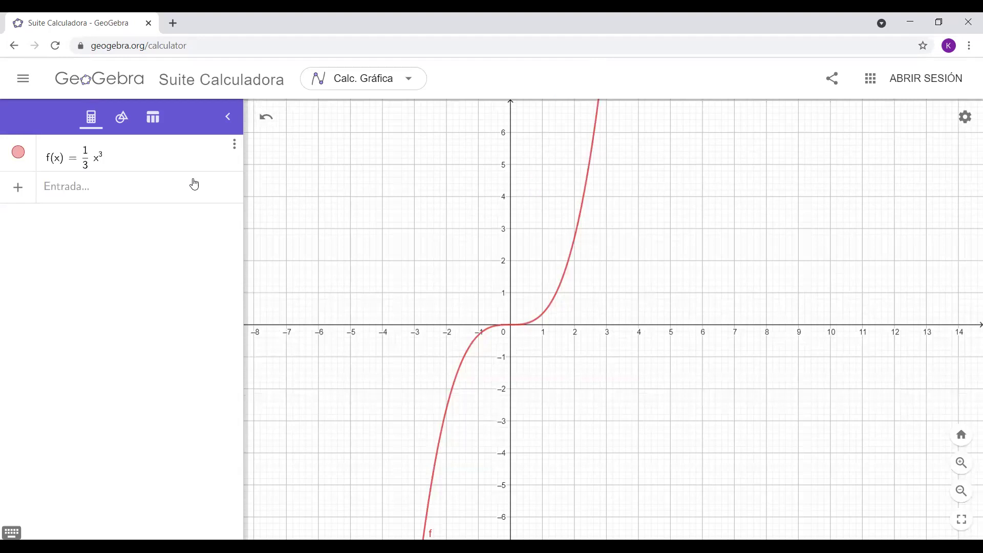
Delete the cubic function and check the slide for the next function to graph.
left_click(234, 146)
left_click(259, 207)
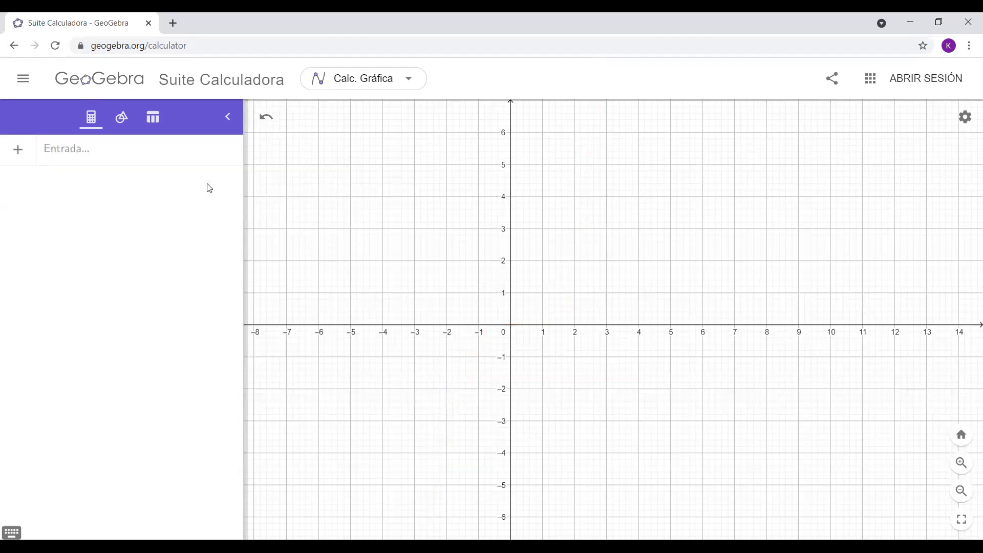
left_click(105, 160)
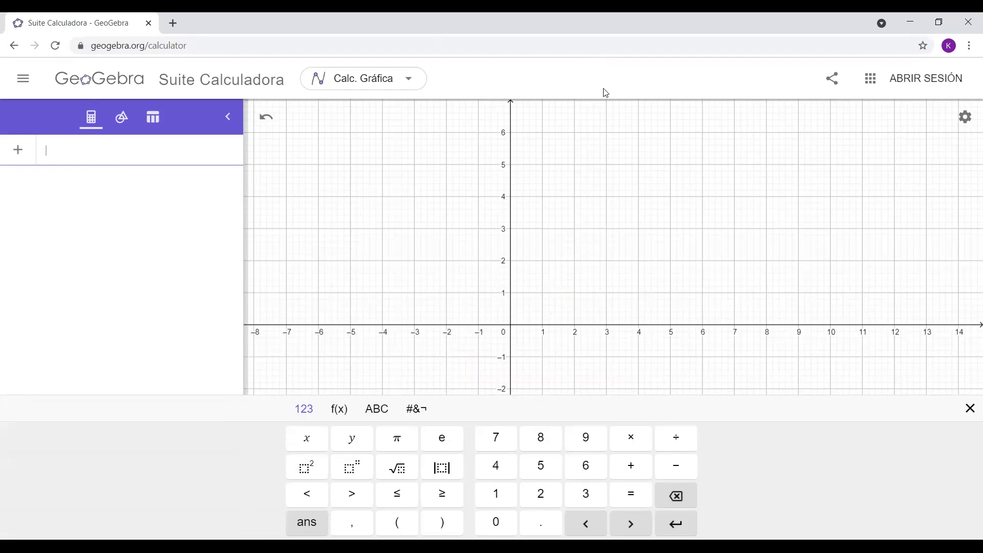
key("alt+Tab")
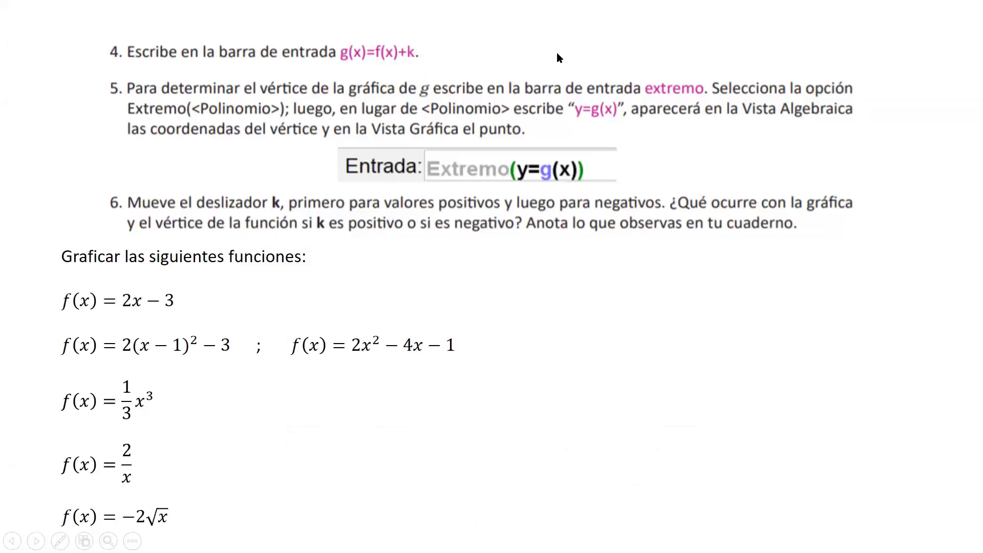
key("alt+Tab")
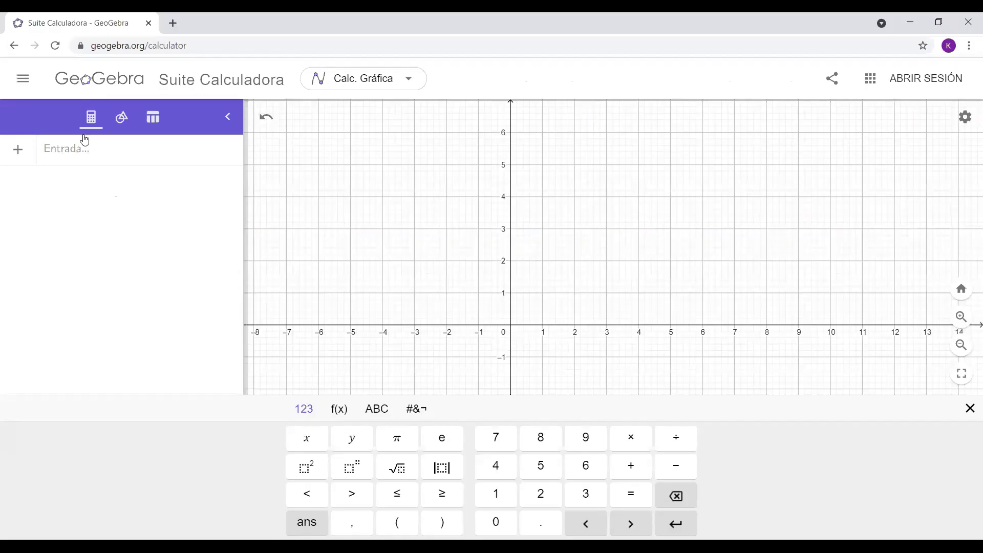
Graph the rational function 2/x in the empty algebra entry.
left_click(73, 154)
left_click(541, 494)
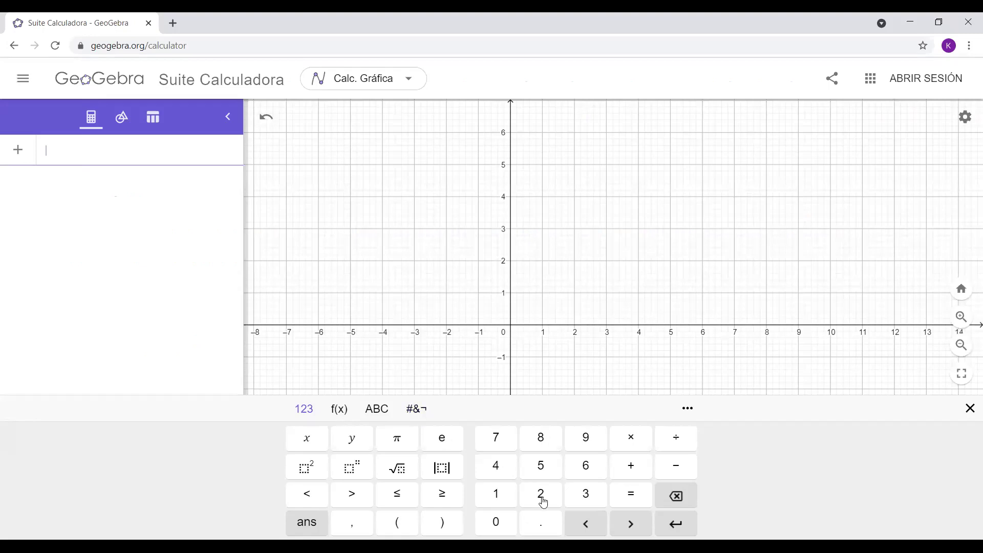
left_click(677, 441)
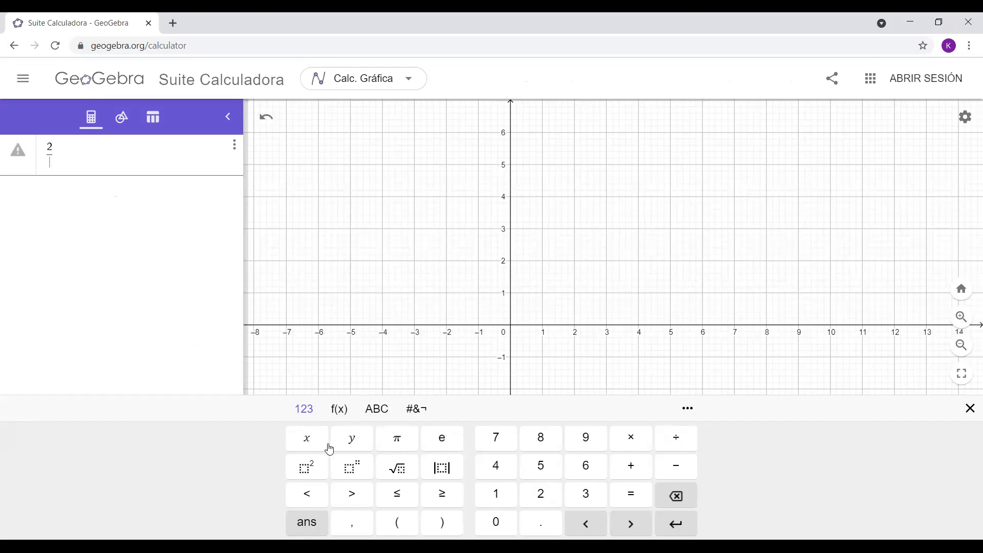
left_click(309, 444)
key("Return")
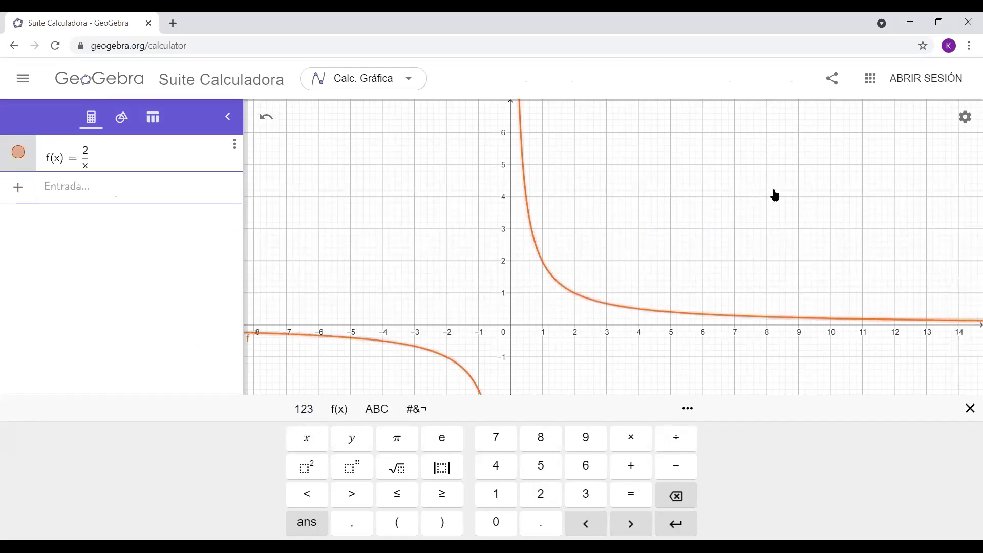
left_click(537, 197)
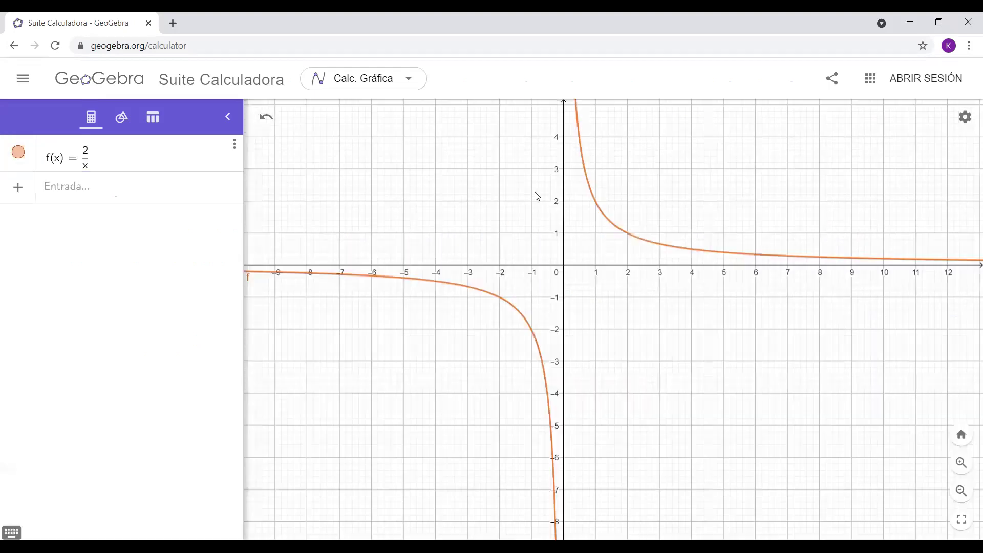
Delete the function 2/x and graph the square-root function −2√x in its place.
left_click(235, 144)
left_click(245, 208)
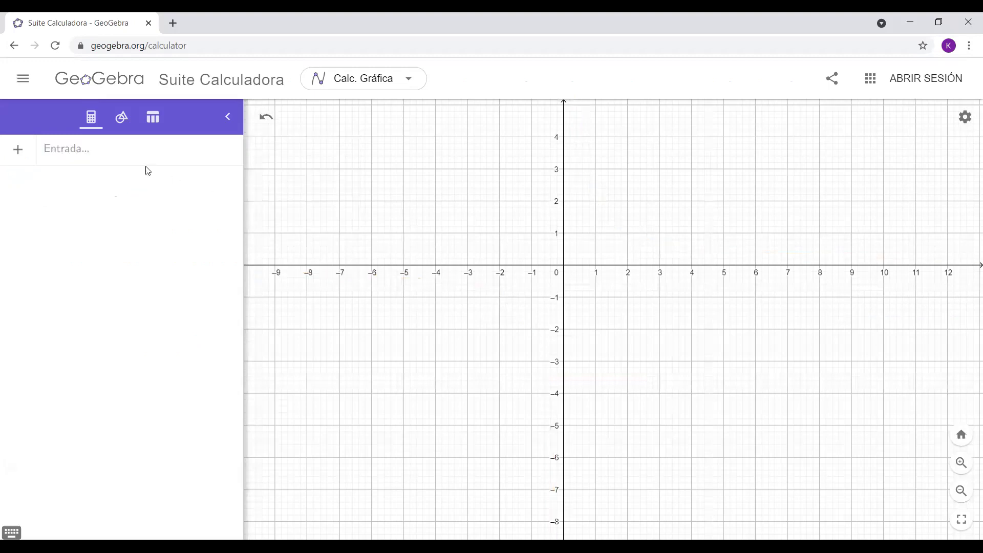
left_click(116, 160)
left_click(676, 469)
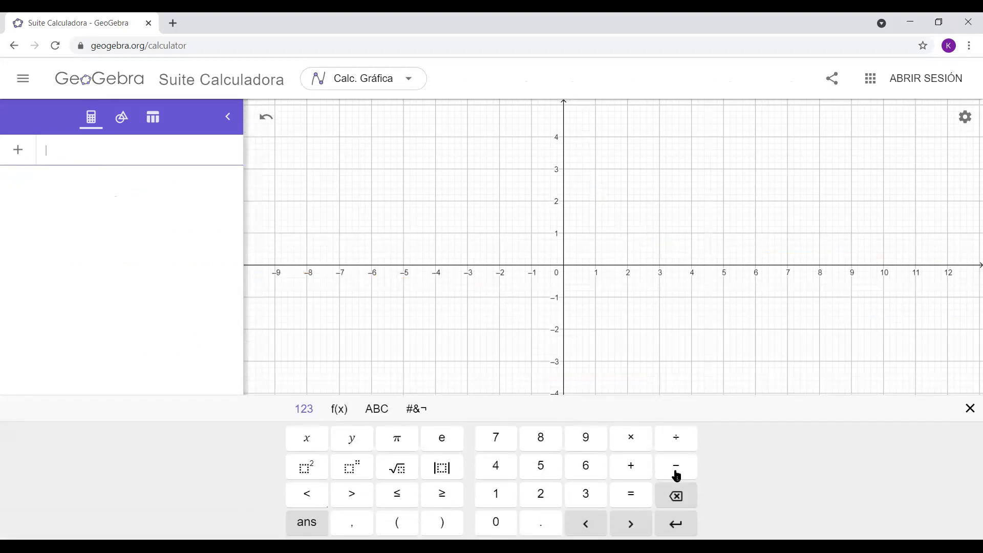
left_click(543, 494)
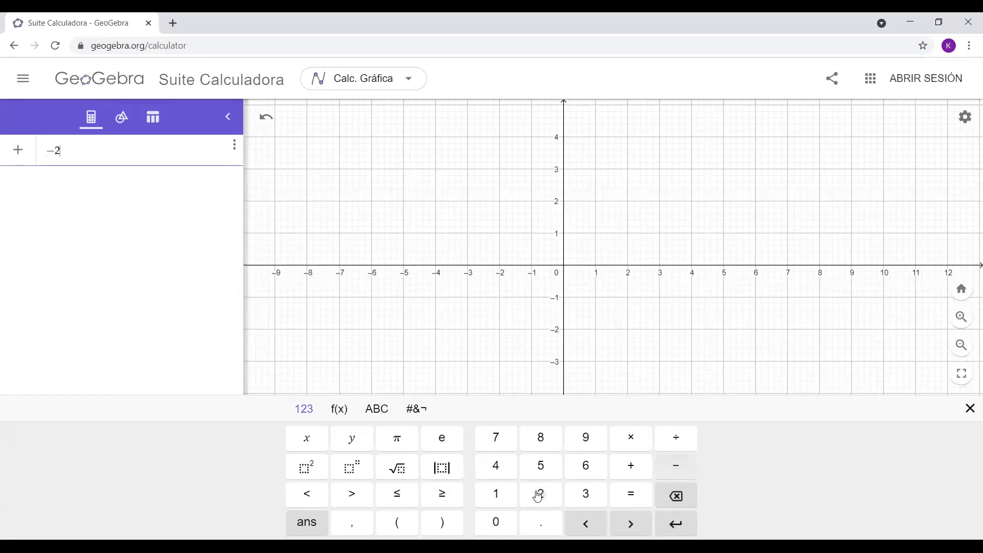
left_click(398, 468)
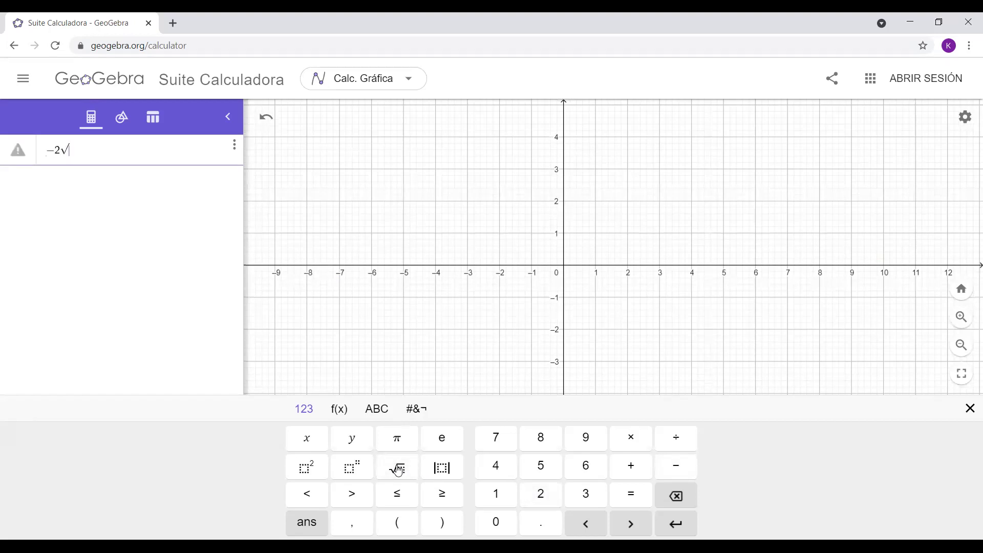
left_click(314, 442)
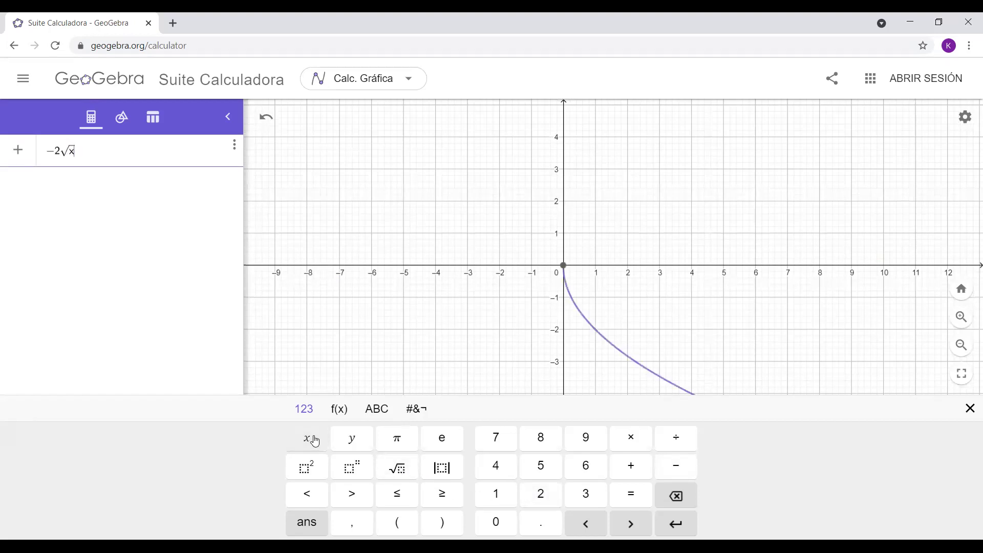
key("Return")
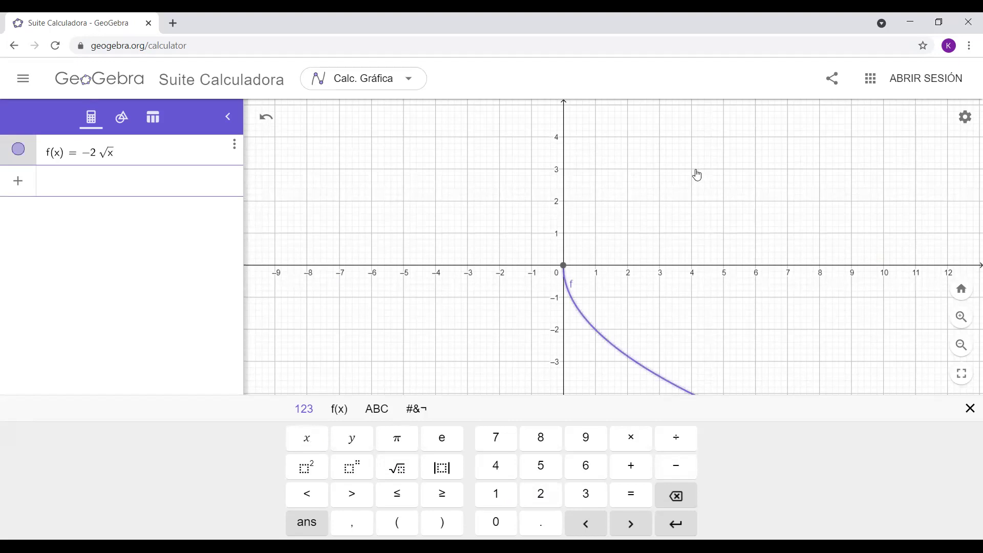
left_click(458, 198)
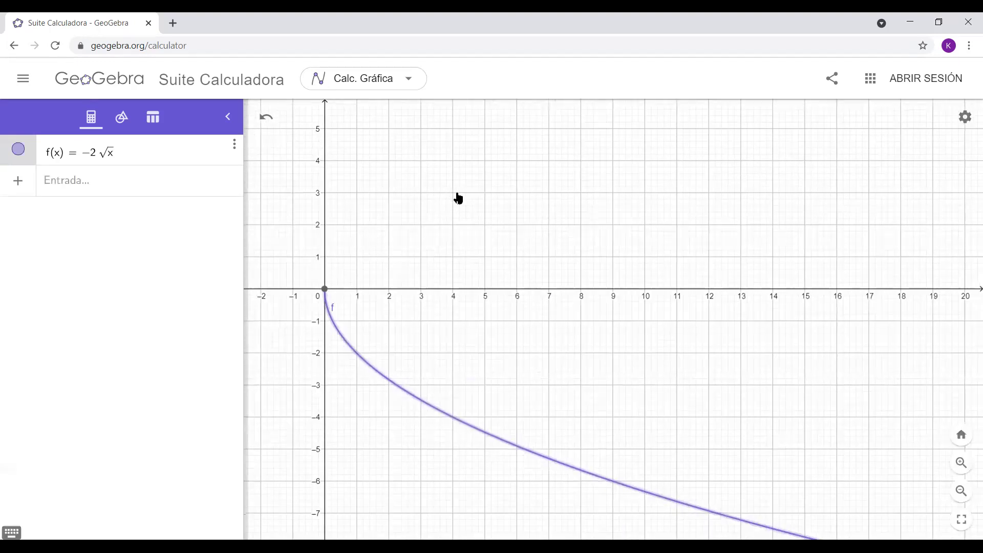
left_click_drag(489, 244, 569, 251)
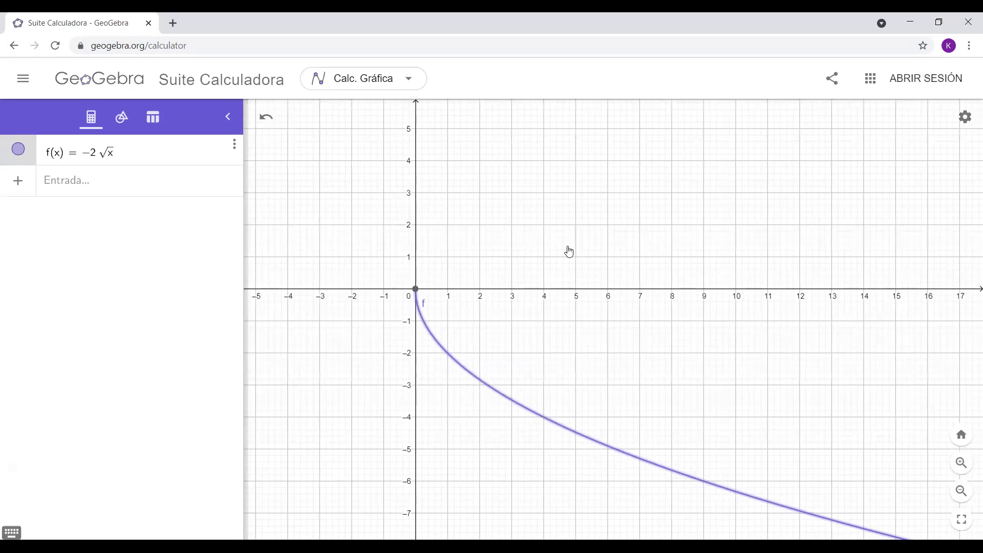